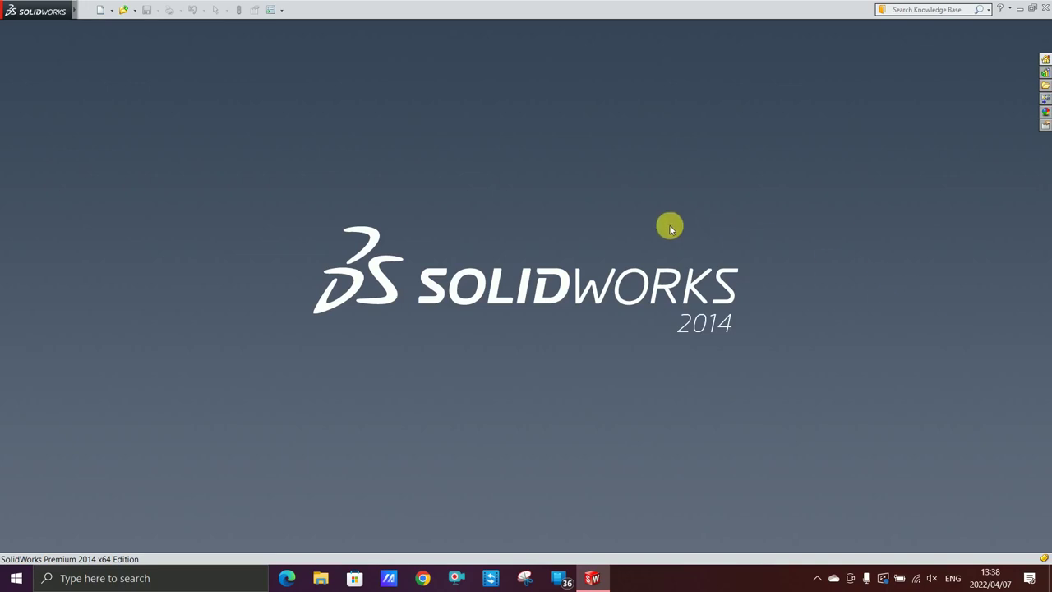
Step: Create a new blank Part document (Part1)
{"action": "left_click", "coordinate": [98, 11]}
{"action": "left_click", "coordinate": [450, 415]}
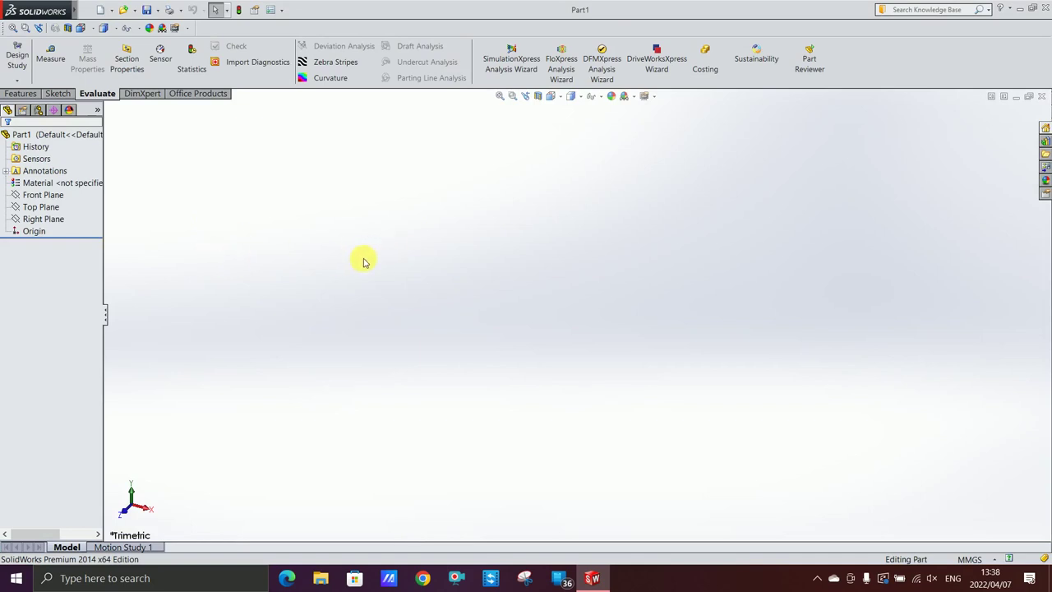
Step: On the Top Plane, sketch a corner rectangle starting at the origin
{"action": "left_click", "coordinate": [45, 208]}
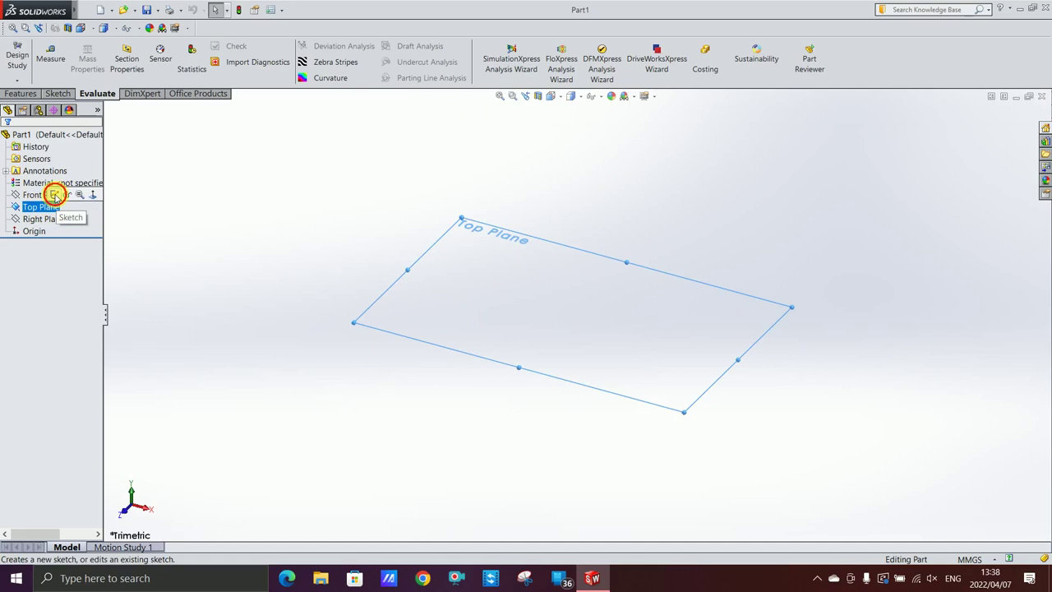
{"action": "left_click", "coordinate": [71, 195]}
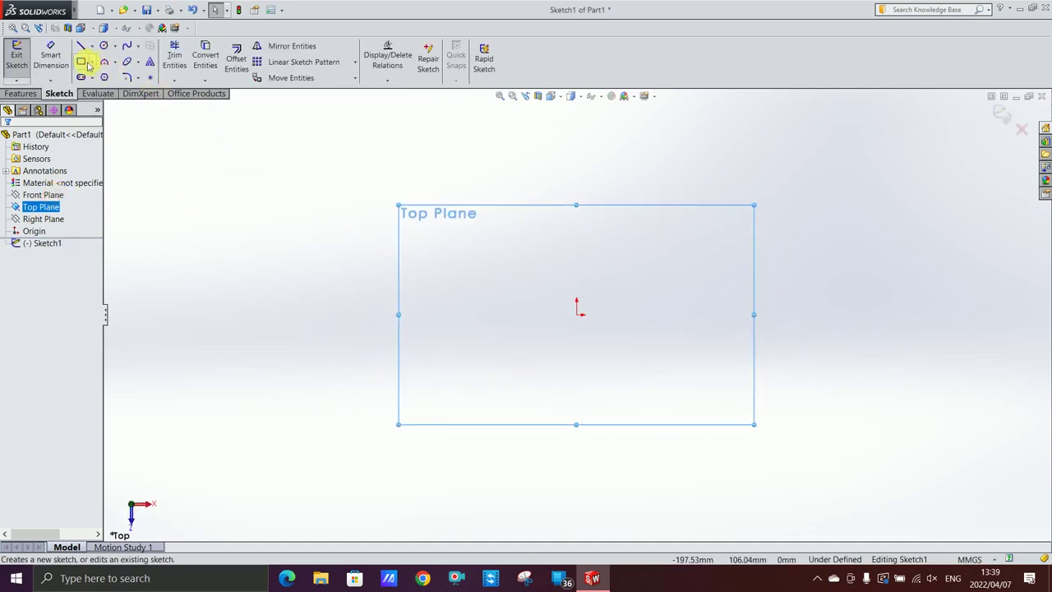
{"action": "left_click", "coordinate": [576, 313]}
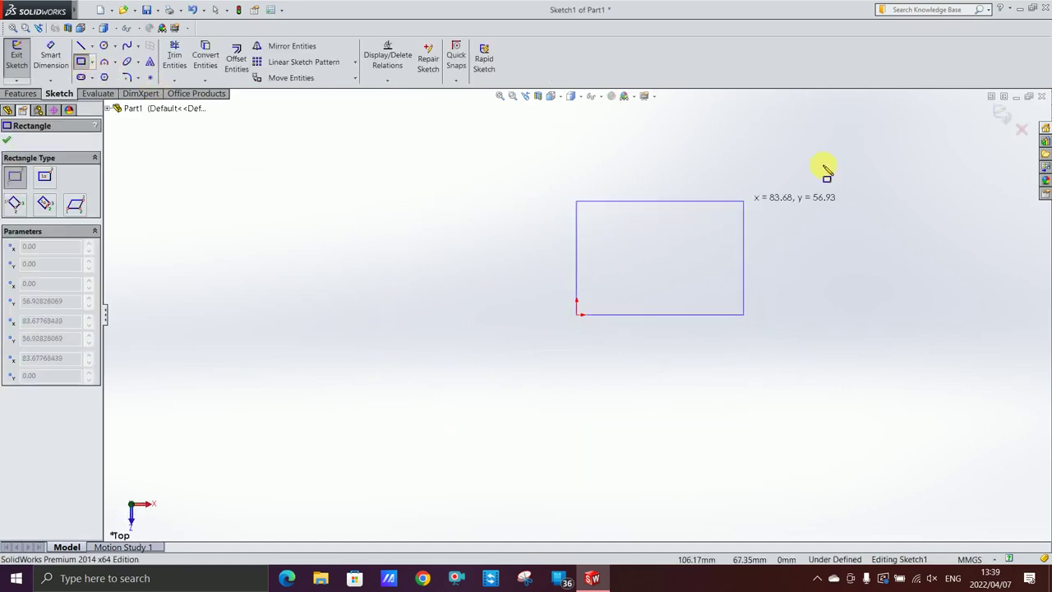
{"action": "left_click", "coordinate": [828, 165]}
{"action": "key", "text": "Escape"}
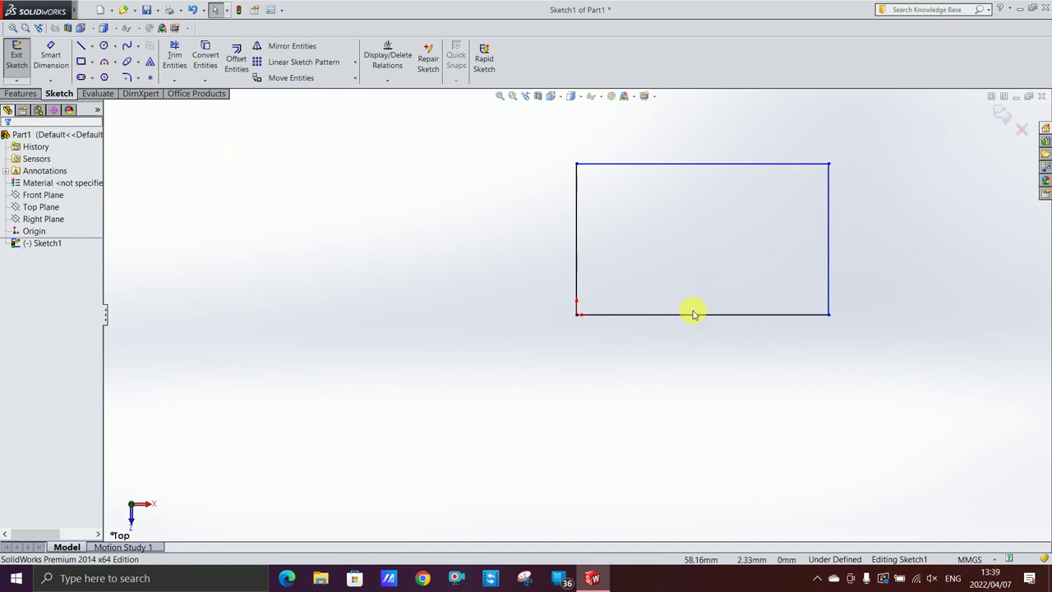
Step: Set the rectangle's bottom edge to 3000 mm and its left edge to 2500 mm
{"action": "left_click", "coordinate": [693, 313]}
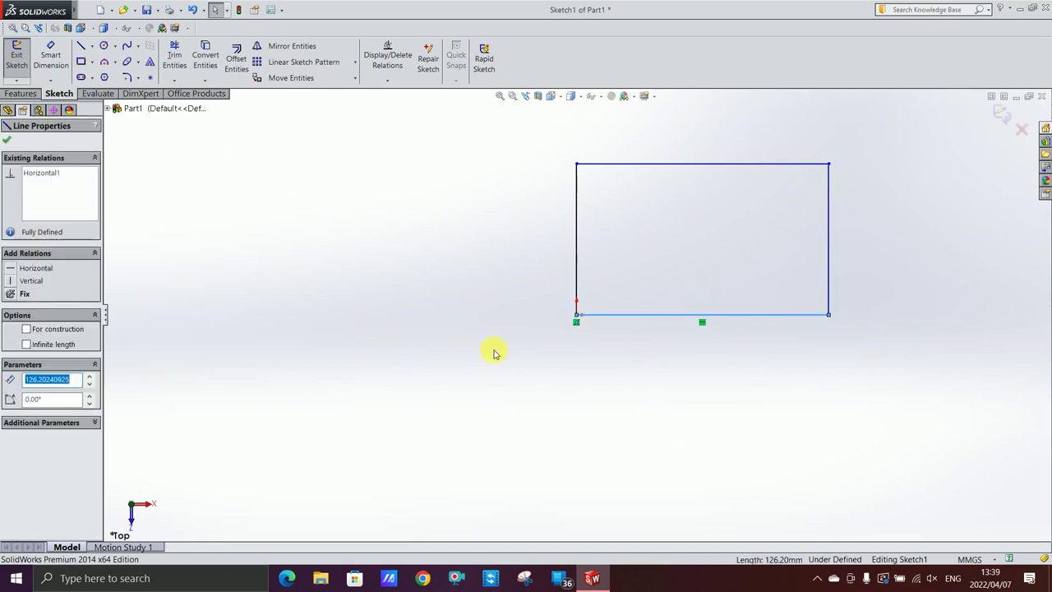
{"action": "type", "text": "3000"}
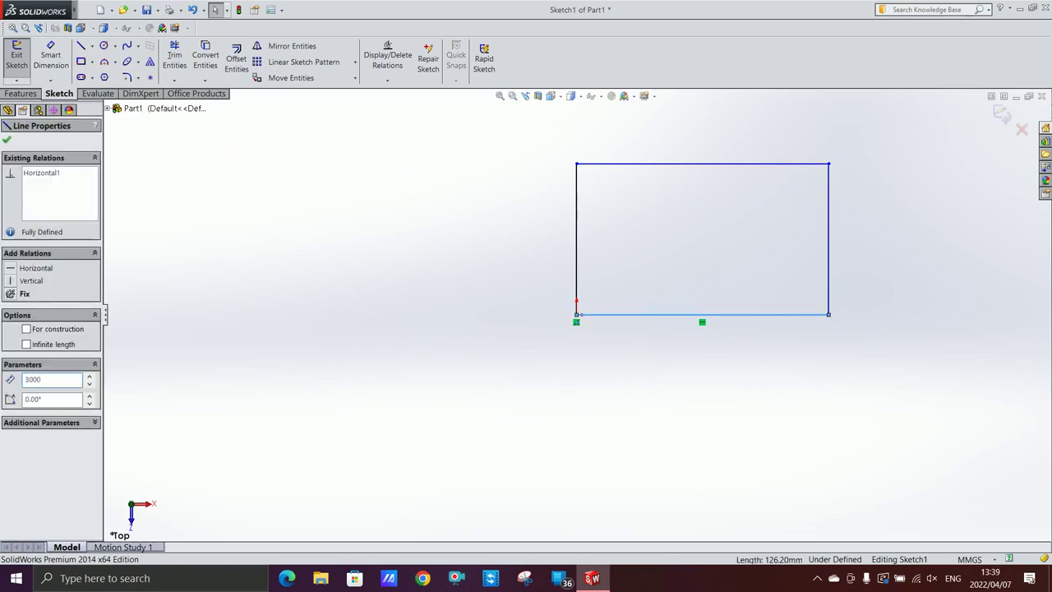
{"action": "key", "text": "Return"}
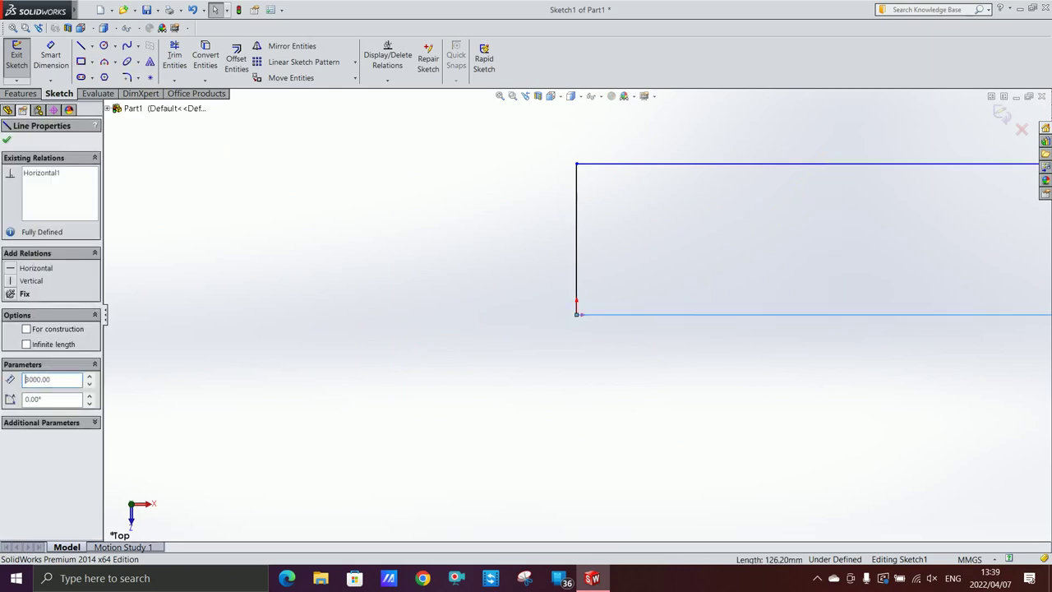
{"action": "left_click", "coordinate": [578, 263]}
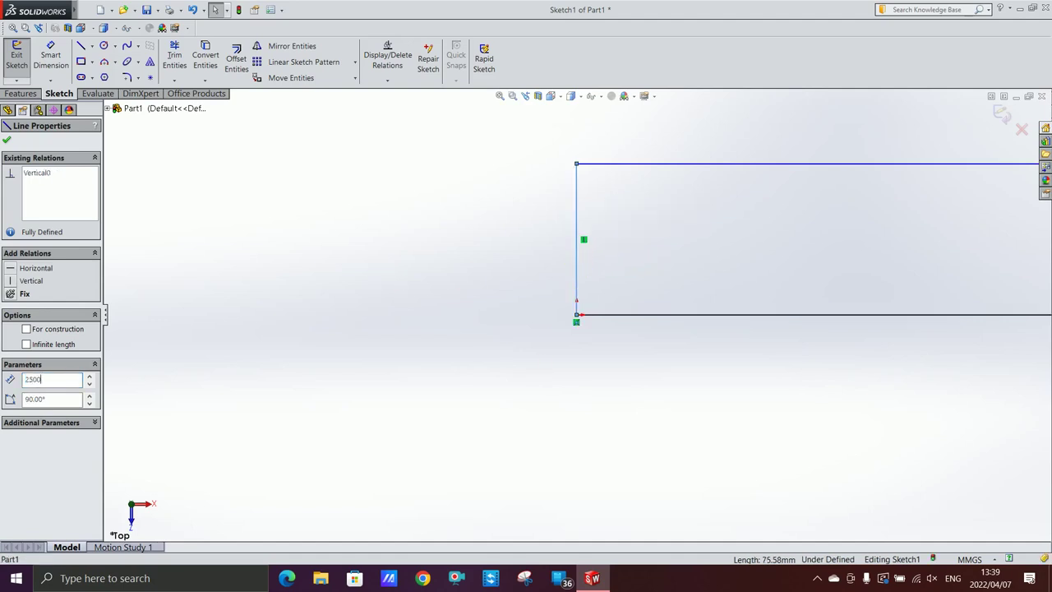
{"action": "key", "text": "Return"}
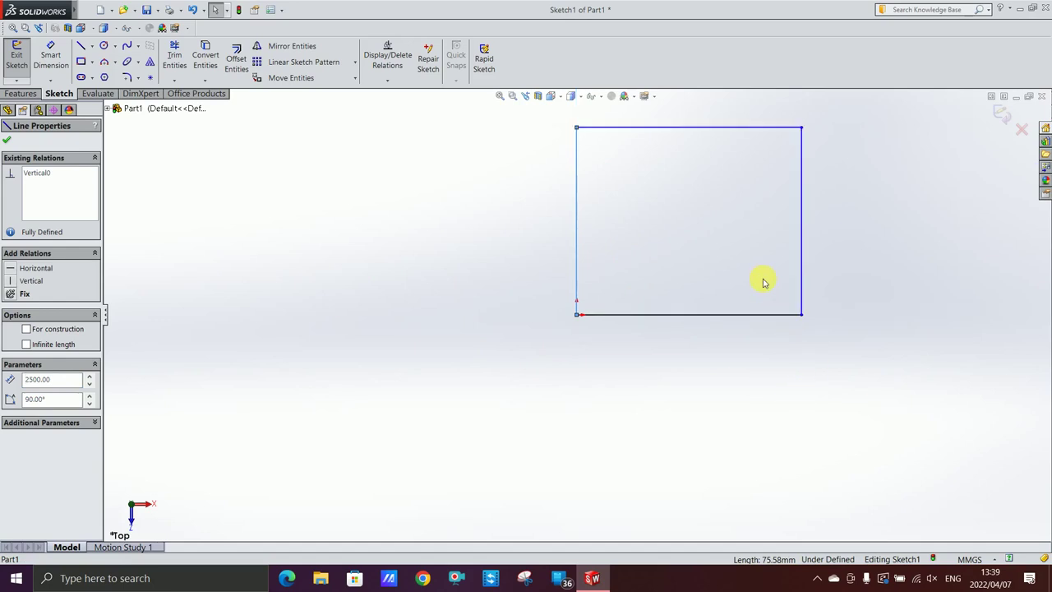
{"action": "scroll", "coordinate": [739, 271], "scroll_direction": "up", "scroll_amount": 2}
{"action": "scroll", "coordinate": [692, 251], "scroll_direction": "down", "scroll_amount": 4}
{"action": "left_click", "coordinate": [226, 286]}
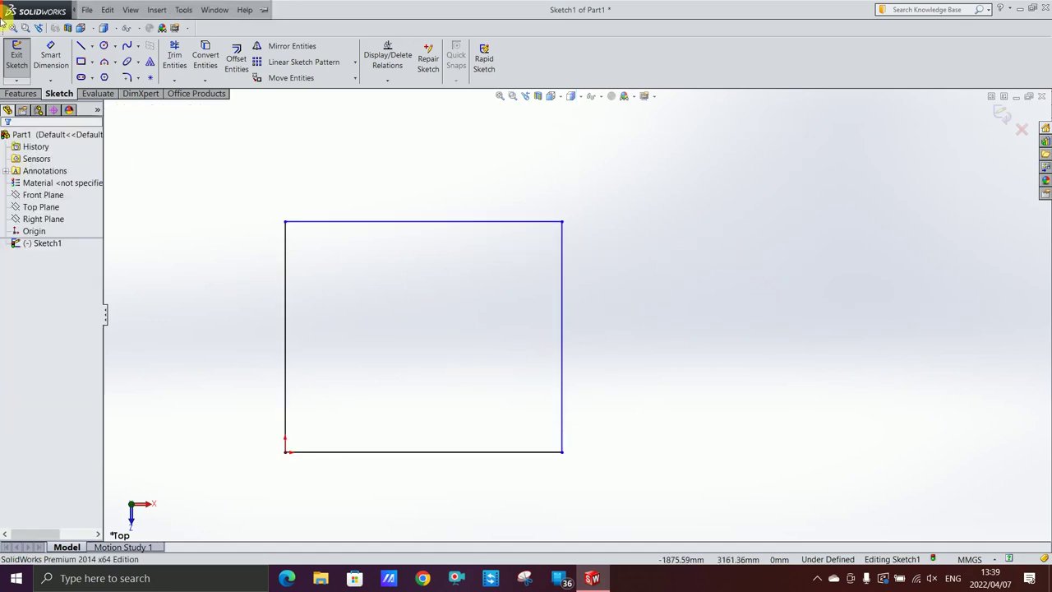
{"action": "left_click", "coordinate": [25, 96]}
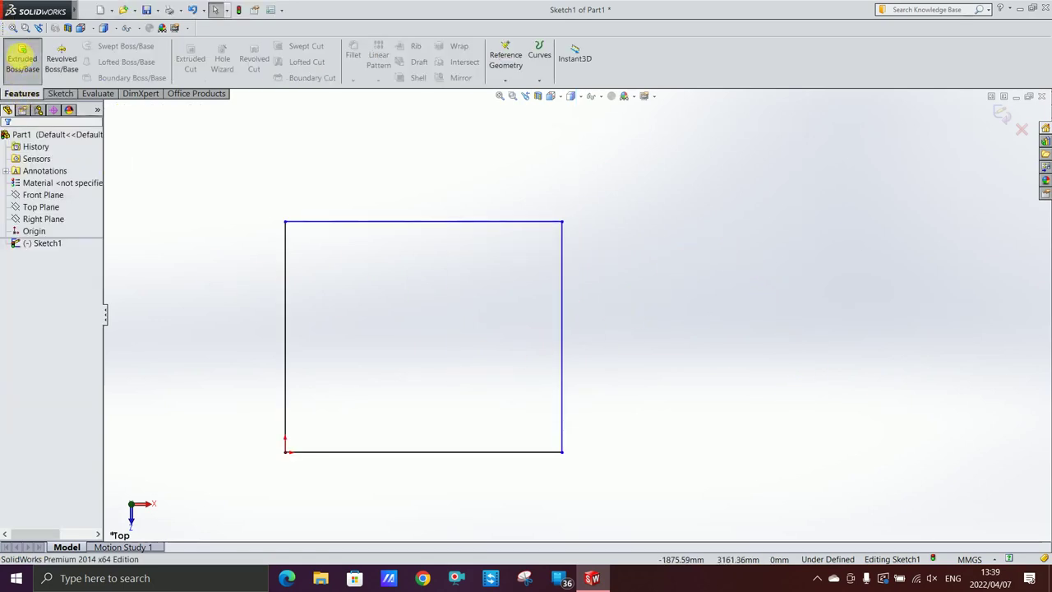
Step: Extrude the rectangle 100 mm into the floor slab, Boss-Extrude1
{"action": "left_click", "coordinate": [21, 59]}
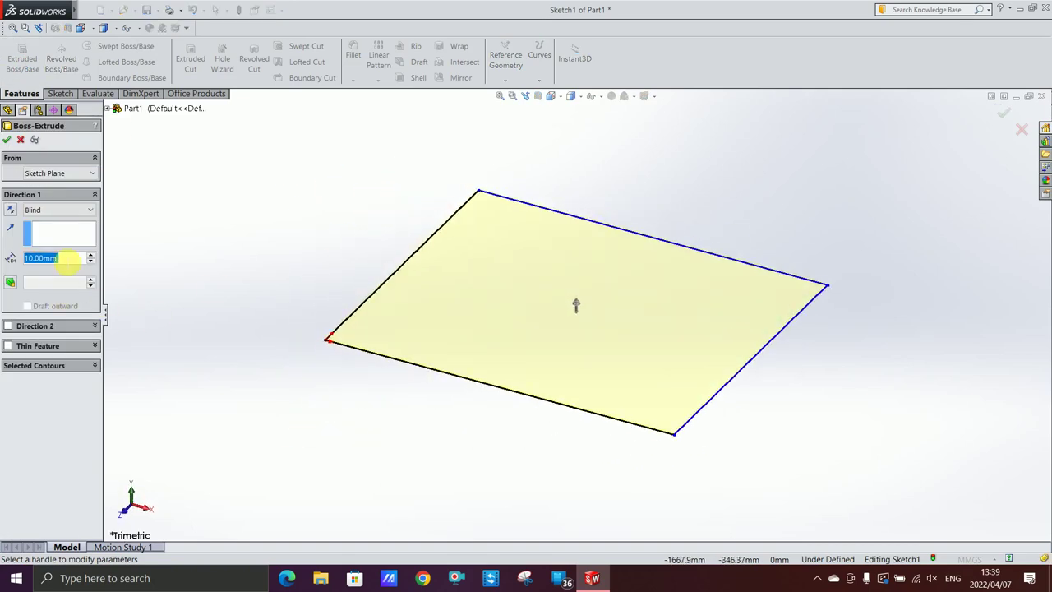
{"action": "type", "text": "100"}
{"action": "key", "text": "Return"}
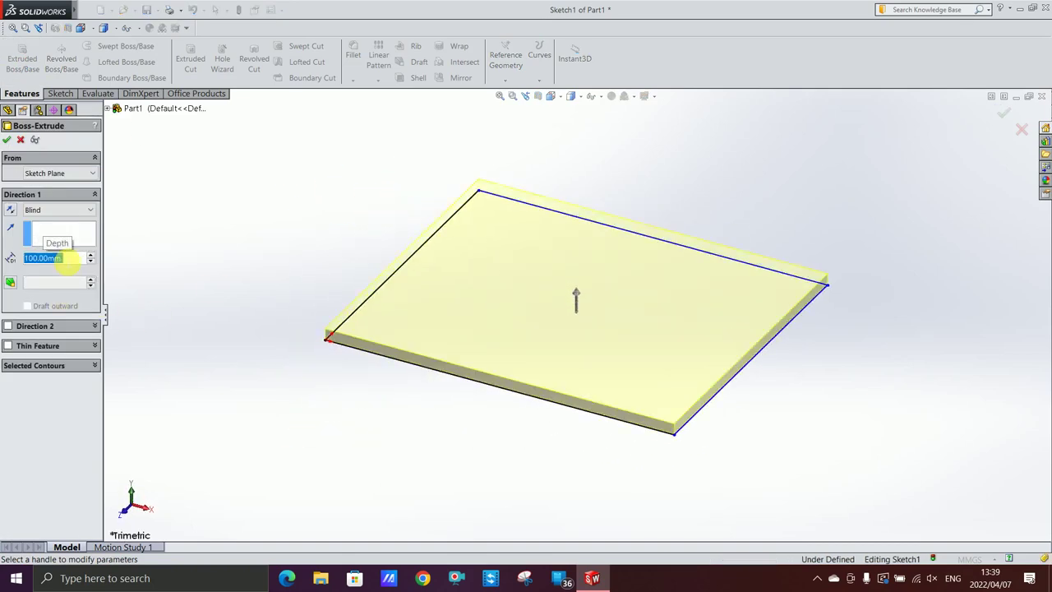
{"action": "left_click", "coordinate": [8, 141]}
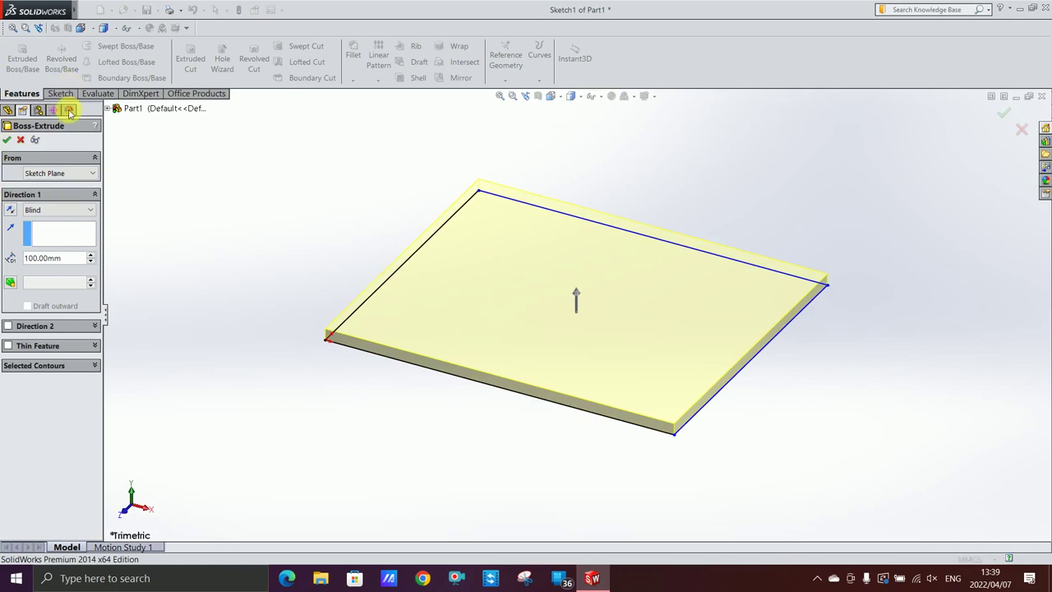
{"action": "left_click", "coordinate": [574, 313]}
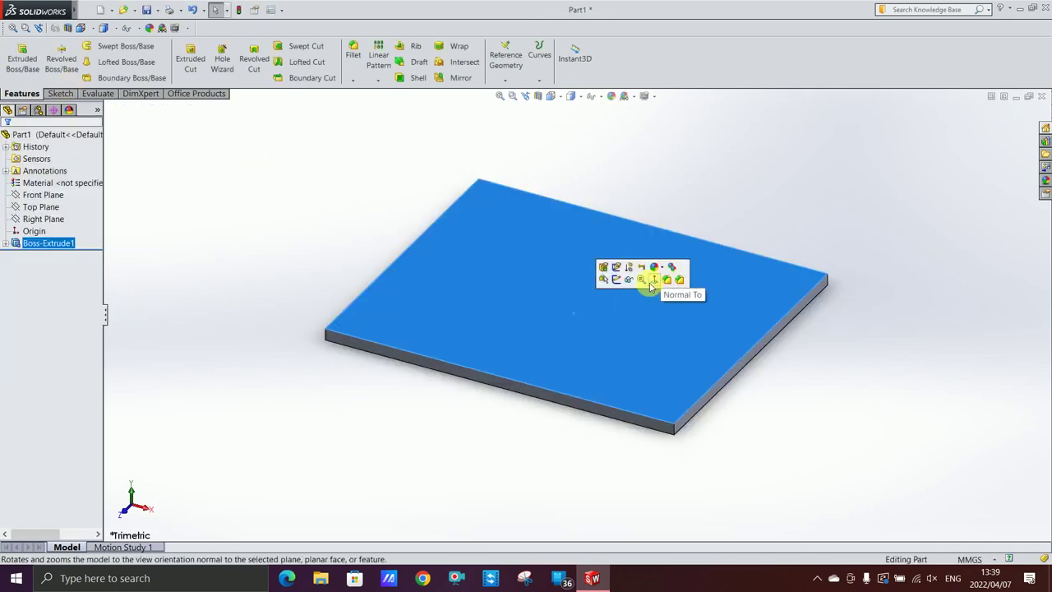
Step: Start a face-on sketch on the slab's top face and copy its outline
{"action": "left_click", "coordinate": [651, 281]}
{"action": "left_click", "coordinate": [451, 242]}
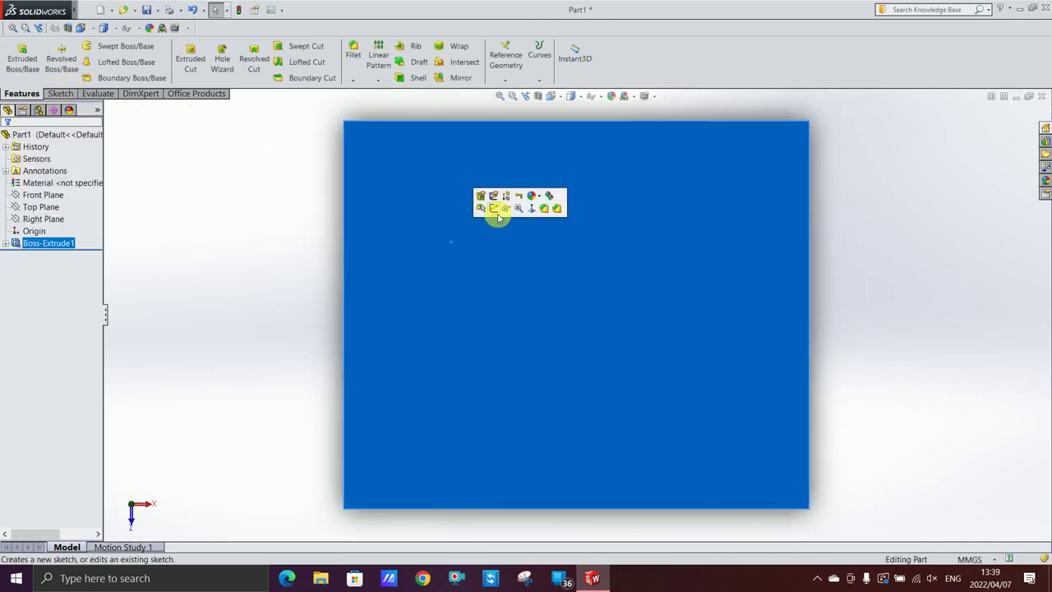
{"action": "left_click", "coordinate": [492, 210]}
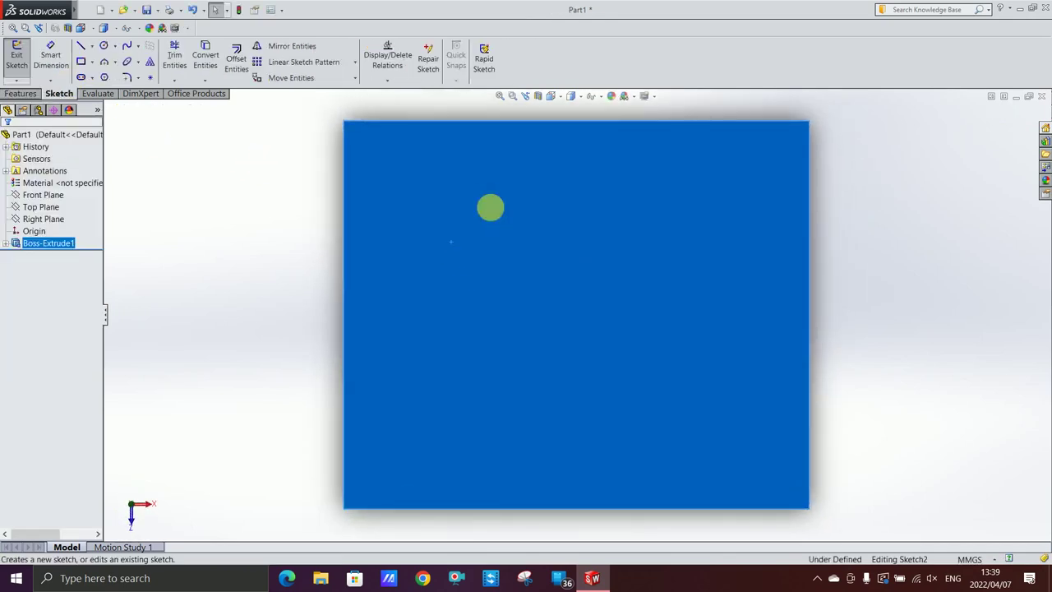
{"action": "left_click", "coordinate": [236, 58]}
{"action": "left_click", "coordinate": [471, 244]}
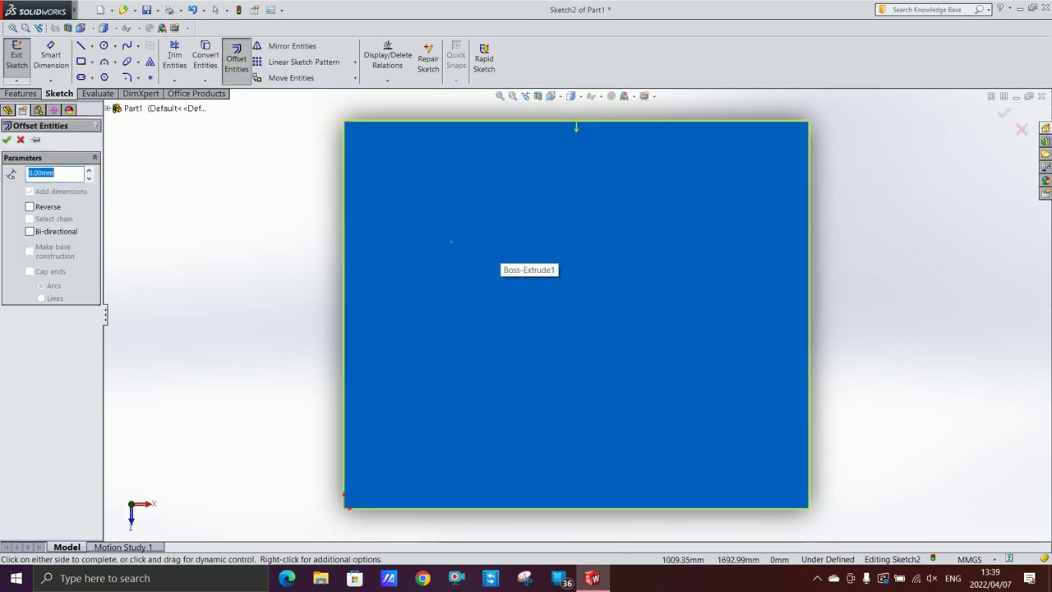
{"action": "left_click", "coordinate": [7, 140]}
Step: Offset the outline 110 mm inward, with Reverse checked
{"action": "left_click", "coordinate": [231, 64]}
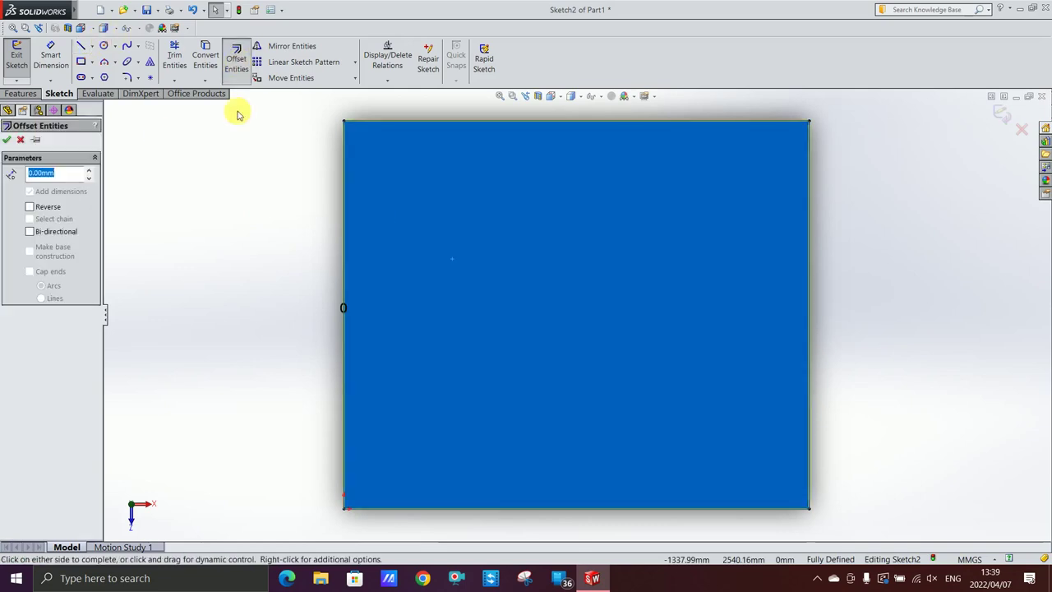
{"action": "type", "text": "110"}
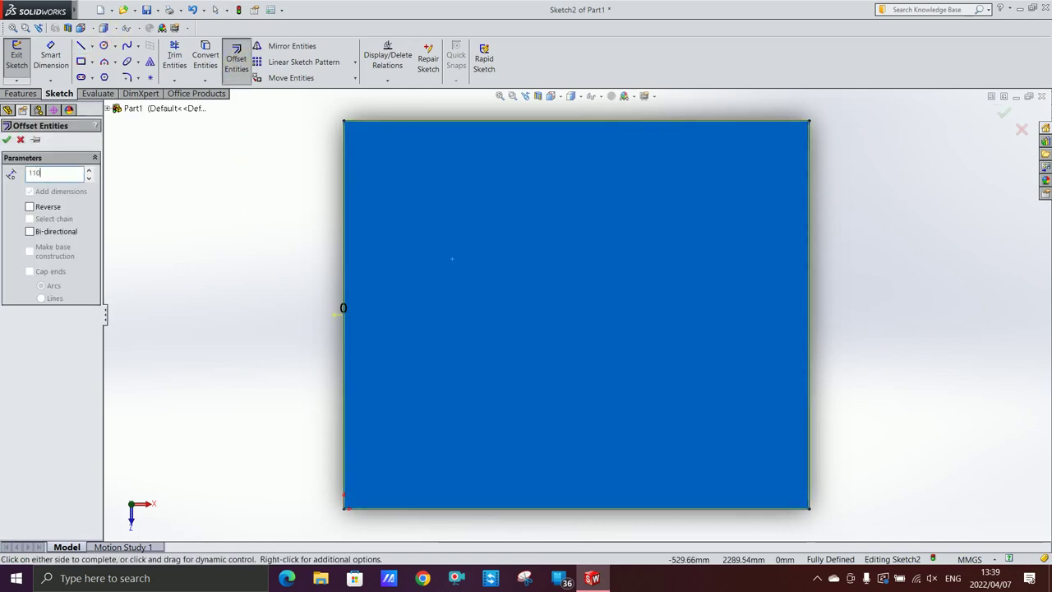
{"action": "key", "text": "Return"}
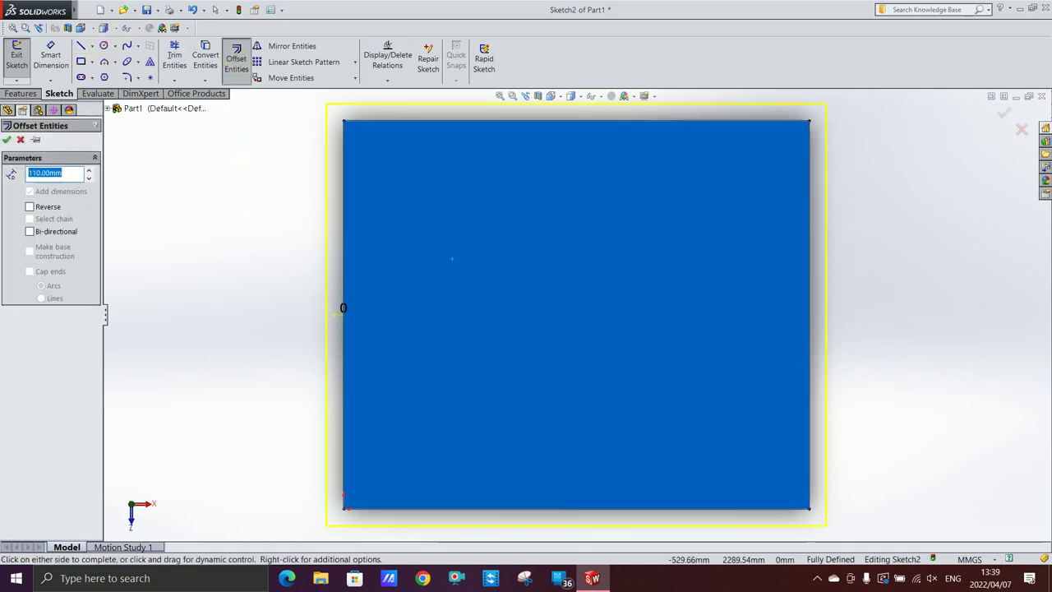
{"action": "left_click", "coordinate": [29, 207]}
{"action": "left_click", "coordinate": [7, 140]}
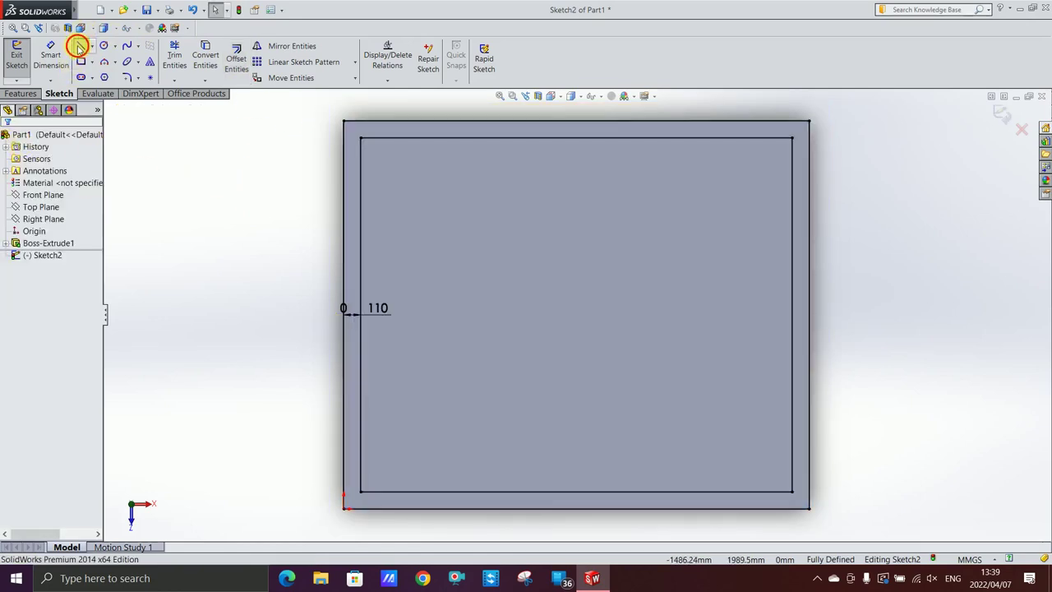
{"action": "left_click", "coordinate": [78, 47]}
Step: Add a rectangle from the inner outline's bottom-left corner past the slab, then trim the bottom edges
{"action": "scroll", "coordinate": [563, 404], "scroll_direction": "up", "scroll_amount": 4}
{"action": "scroll", "coordinate": [575, 386], "scroll_direction": "down", "scroll_amount": 1}
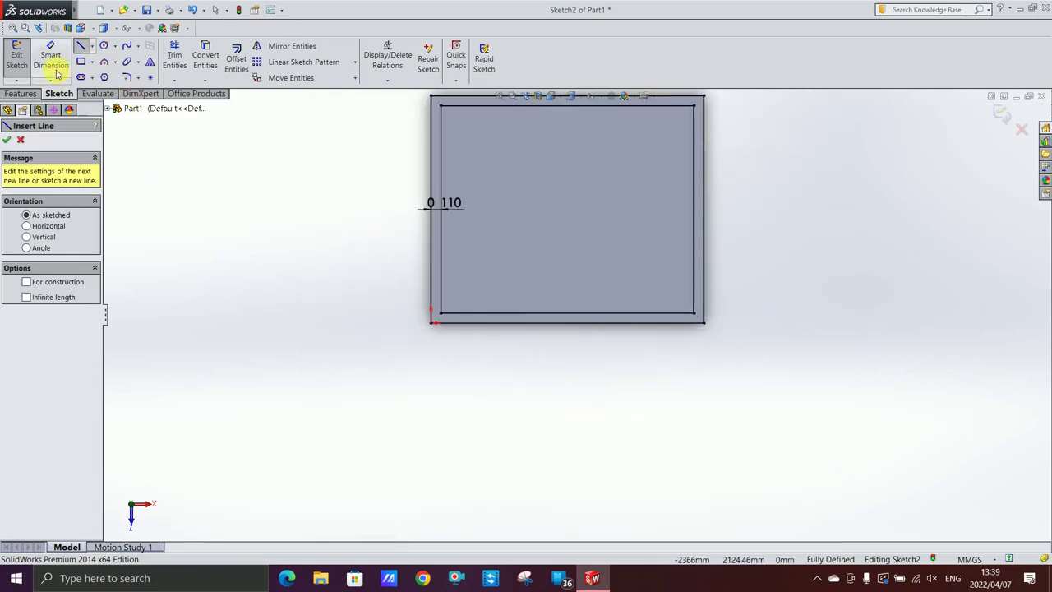
{"action": "left_click", "coordinate": [80, 61]}
{"action": "left_click", "coordinate": [441, 313]}
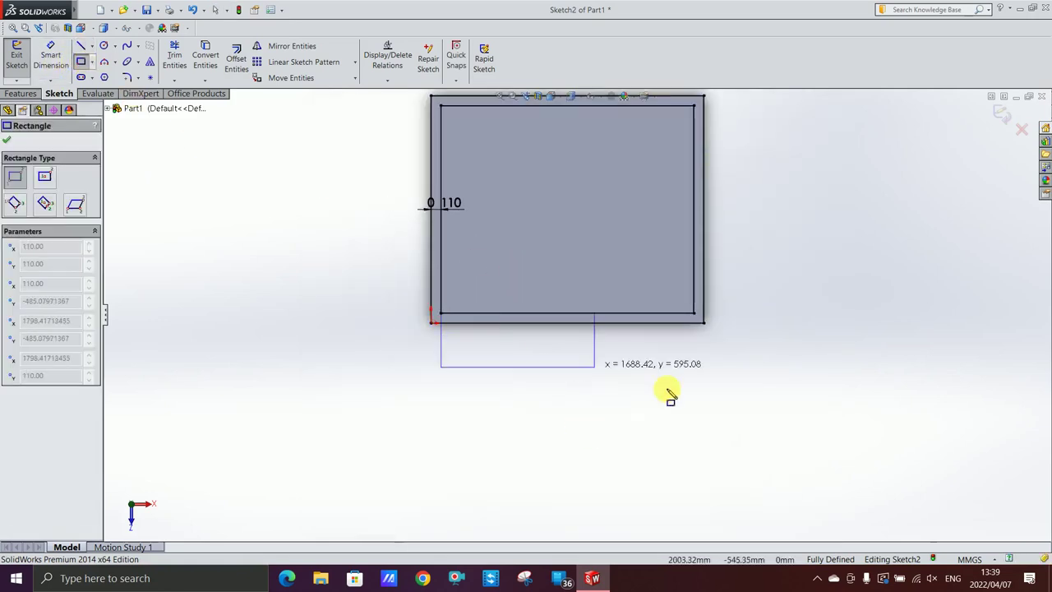
{"action": "left_click", "coordinate": [695, 411]}
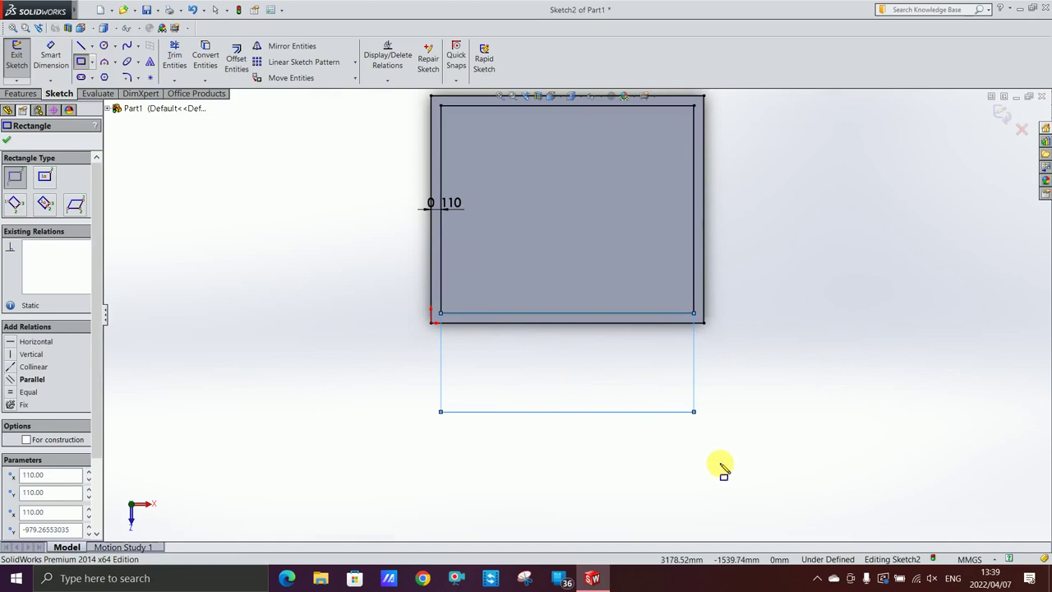
{"action": "key", "text": "Escape"}
{"action": "left_click", "coordinate": [174, 56]}
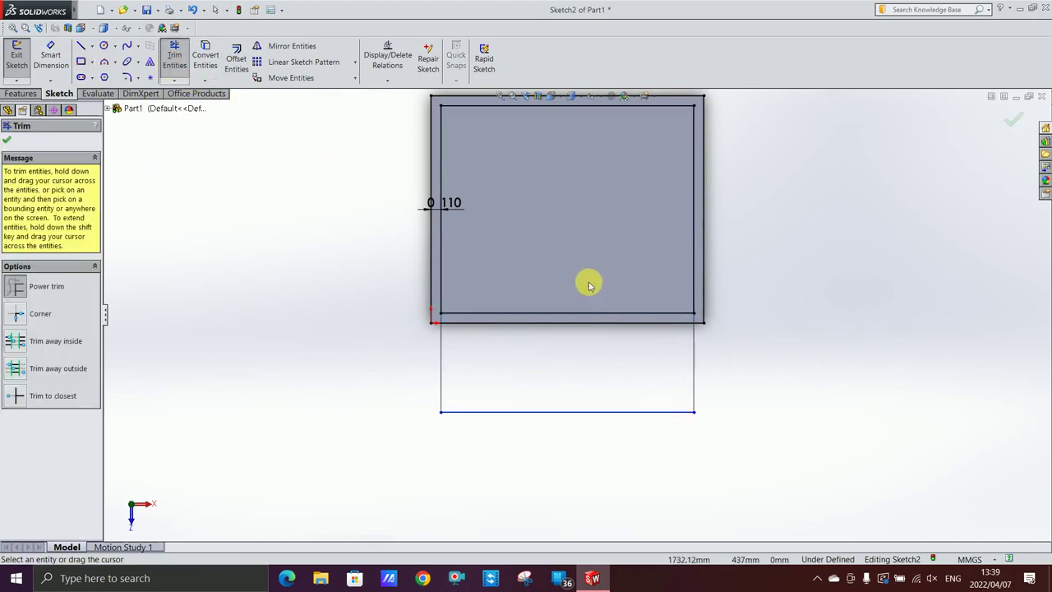
{"action": "mouse_move", "coordinate": [588, 286]}
{"action": "left_mouse_down"}
{"action": "mouse_move", "coordinate": [584, 458]}
{"action": "mouse_move", "coordinate": [350, 371]}
{"action": "mouse_move", "coordinate": [647, 373]}
{"action": "mouse_move", "coordinate": [653, 298]}
{"action": "left_mouse_up"}
{"action": "scroll", "coordinate": [629, 254], "scroll_direction": "down", "scroll_amount": 3}
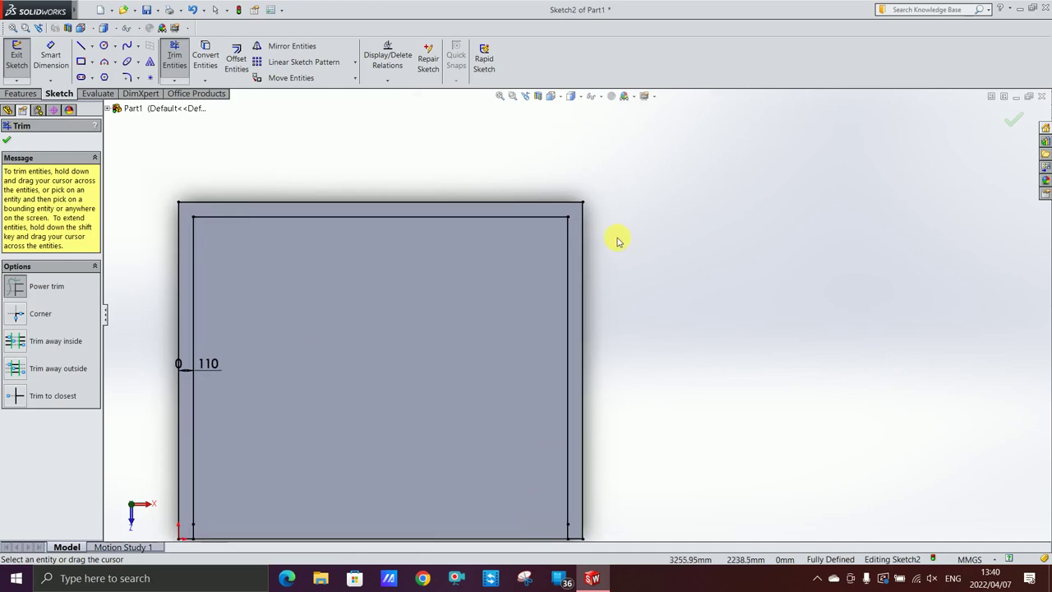
{"action": "scroll", "coordinate": [566, 329], "scroll_direction": "up", "scroll_amount": 3}
{"action": "scroll", "coordinate": [530, 397], "scroll_direction": "down", "scroll_amount": 1}
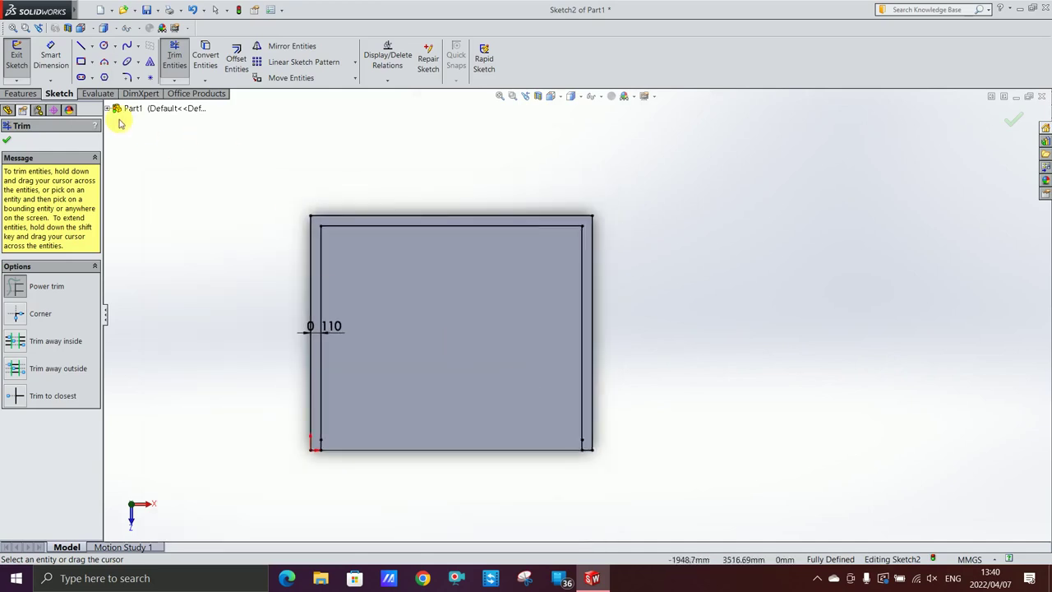
Step: Extend the inner top edge, then trim the inner right line and the overhang into an L
{"action": "left_click", "coordinate": [81, 45]}
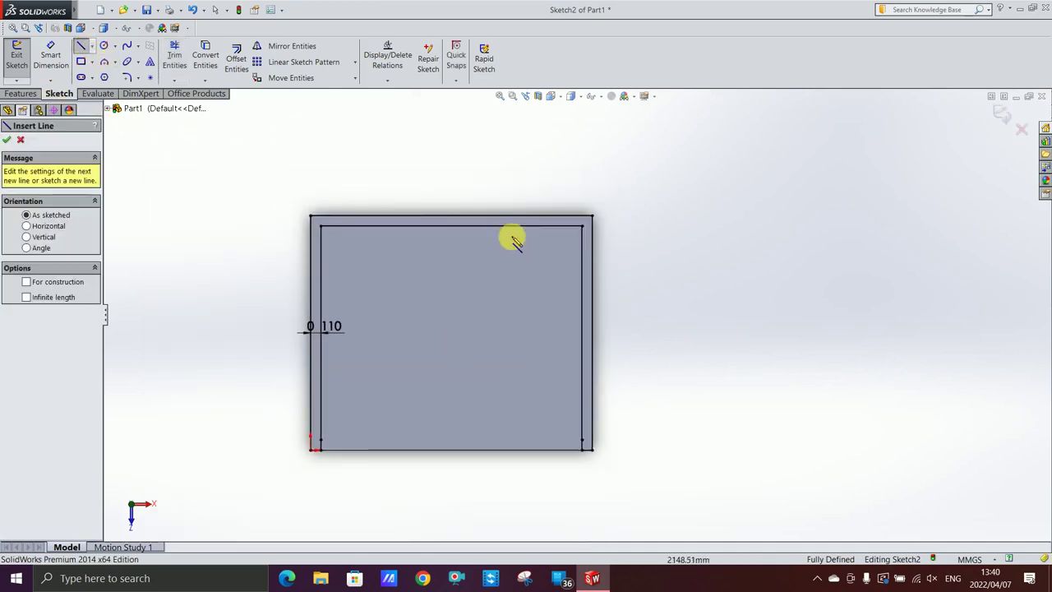
{"action": "left_click", "coordinate": [582, 227]}
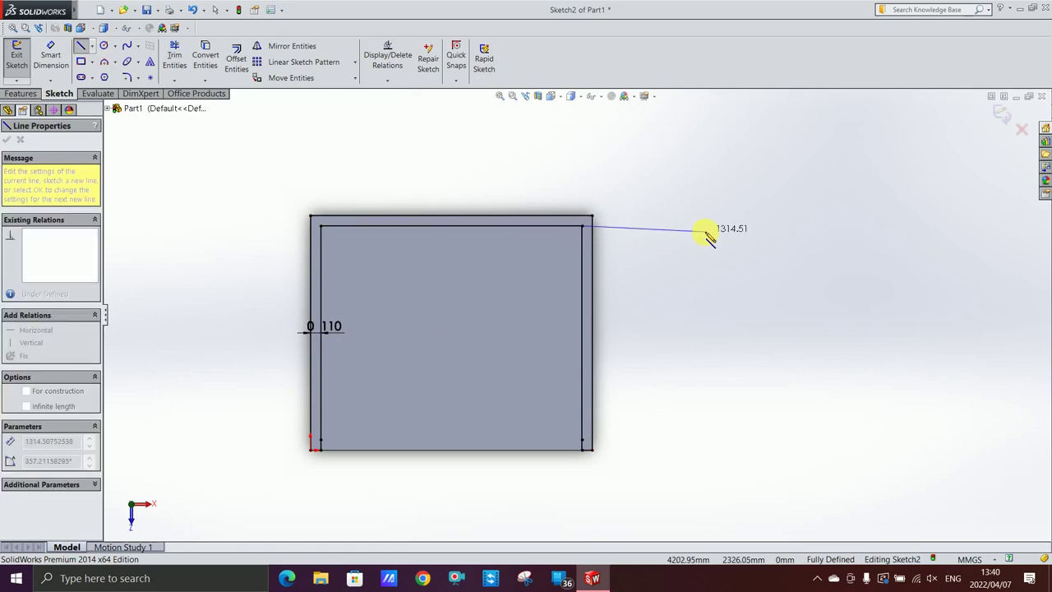
{"action": "left_click", "coordinate": [707, 226]}
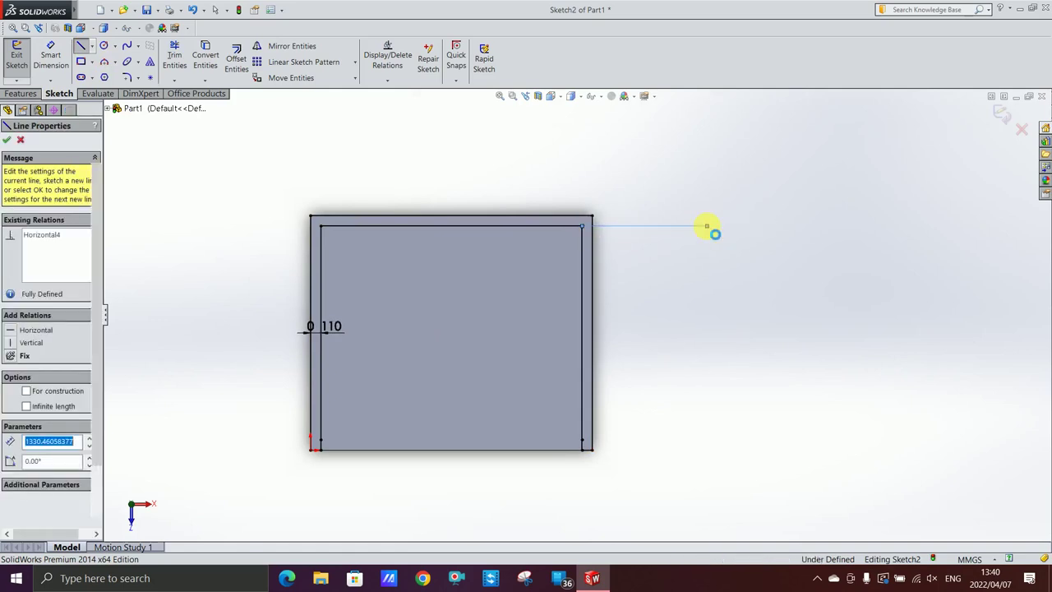
{"action": "key", "text": "Escape"}
{"action": "left_click", "coordinate": [174, 57]}
{"action": "left_click_drag", "start_coordinate": [567, 306], "coordinate": [669, 298]}
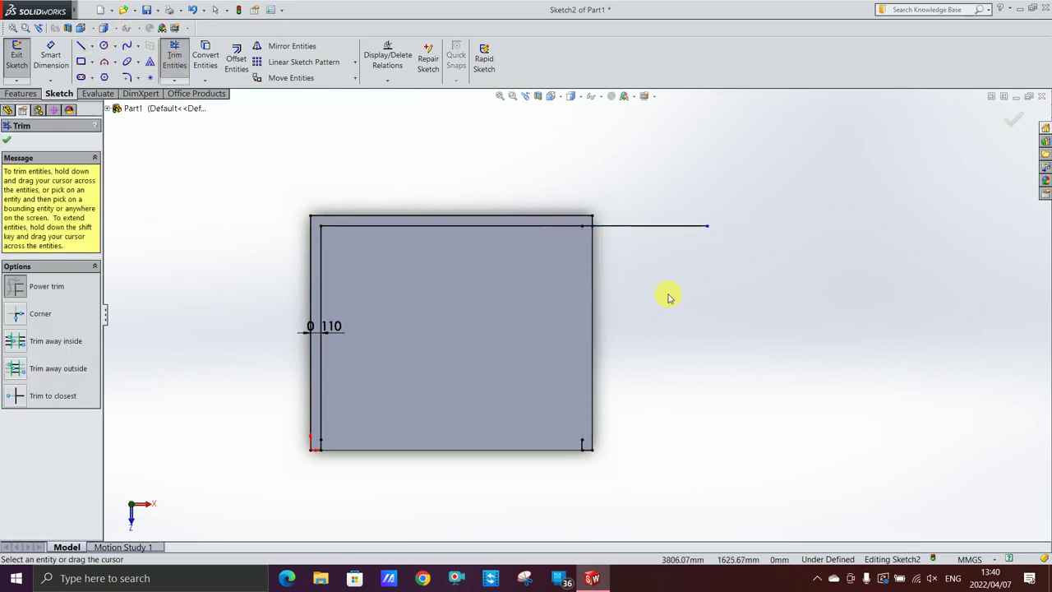
{"action": "left_click_drag", "start_coordinate": [657, 220], "coordinate": [627, 429]}
{"action": "scroll", "coordinate": [627, 429], "scroll_direction": "down", "scroll_amount": 5}
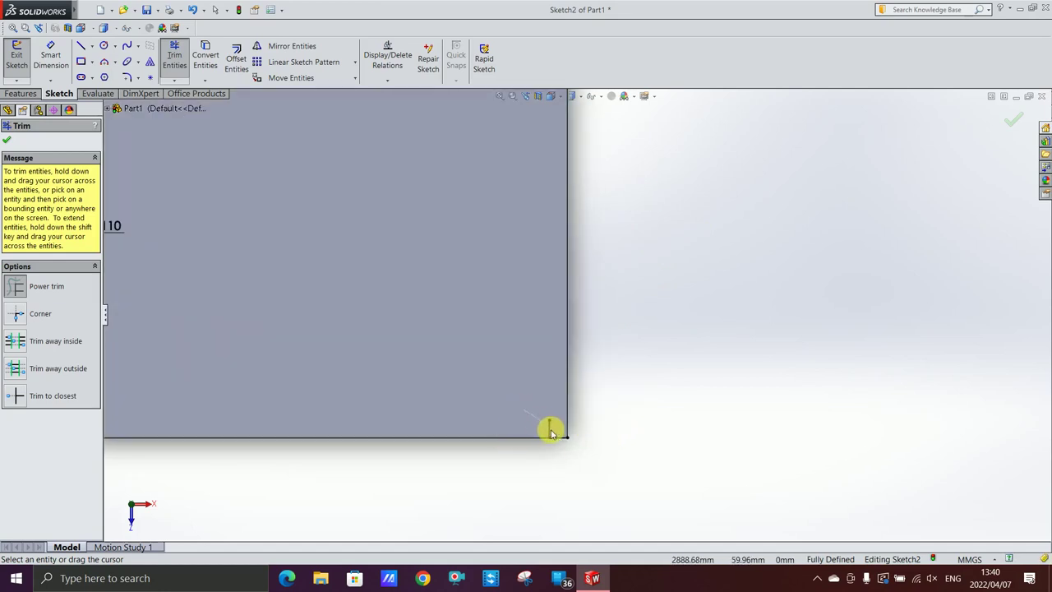
{"action": "scroll", "coordinate": [525, 378], "scroll_direction": "up", "scroll_amount": 5}
{"action": "scroll", "coordinate": [481, 304], "scroll_direction": "down", "scroll_amount": 2}
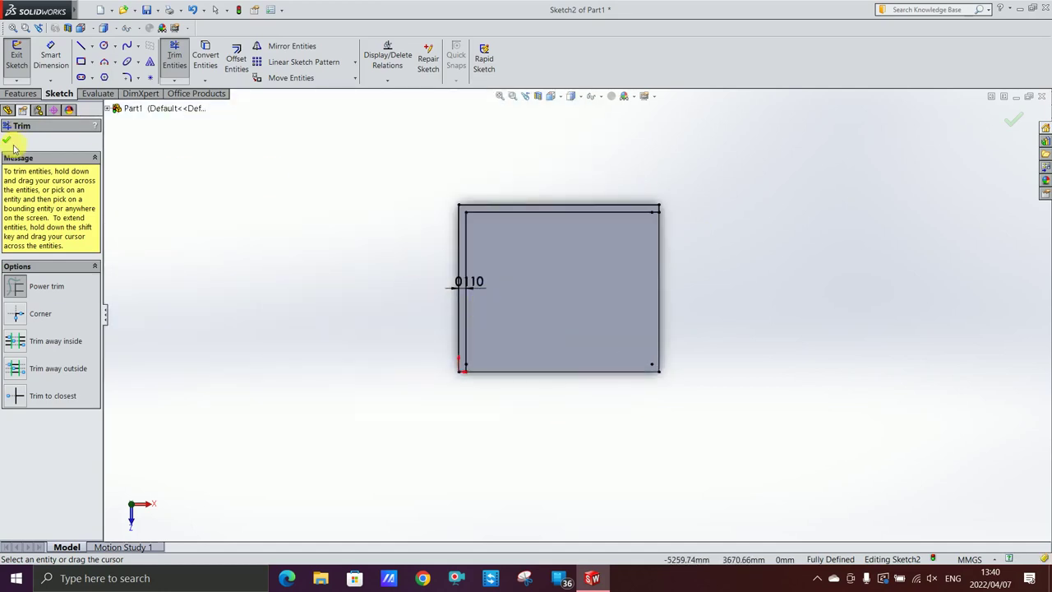
{"action": "left_click", "coordinate": [9, 140]}
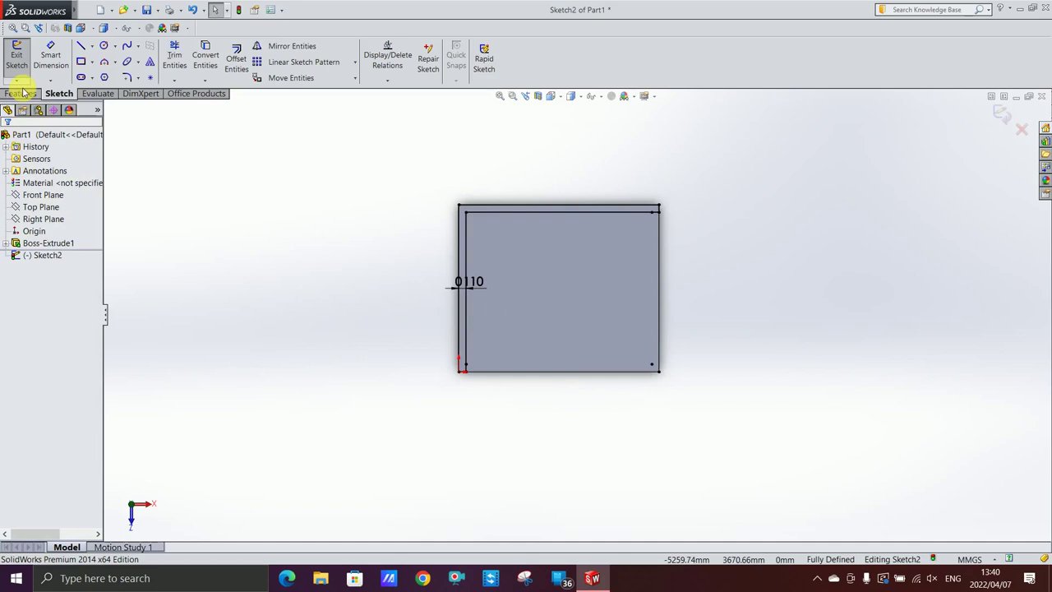
{"action": "left_click", "coordinate": [21, 94]}
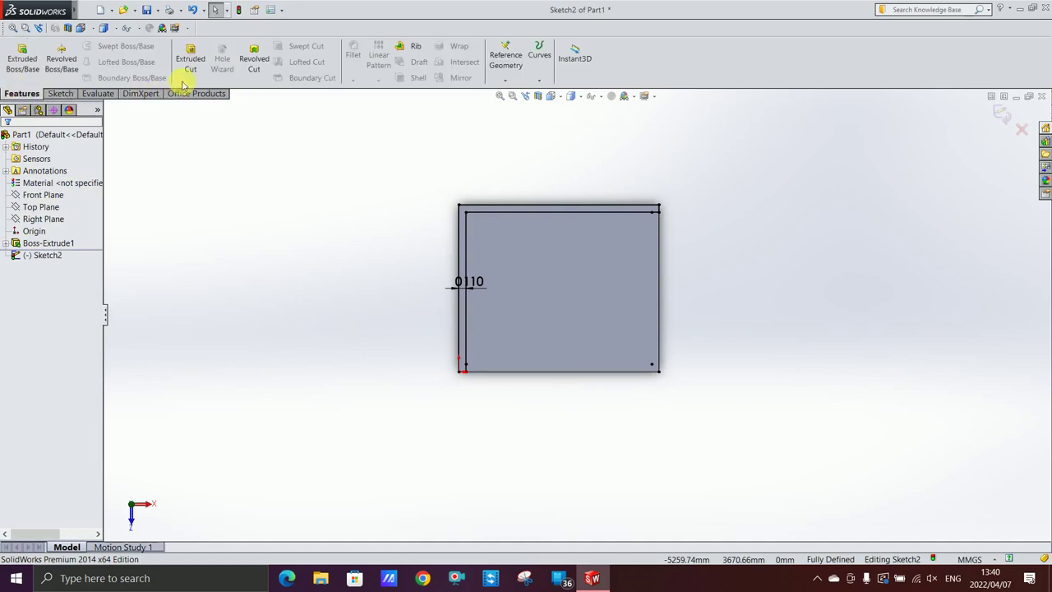
{"action": "left_click", "coordinate": [22, 57]}
Step: Extrude the L-shaped outline 2750 mm high to form two walls as Boss-Extrude2
{"action": "mouse_move", "coordinate": [692, 362]}
{"action": "middle_mouse_down"}
{"action": "mouse_move", "coordinate": [537, 192]}
{"action": "mouse_move", "coordinate": [537, 238]}
{"action": "mouse_move", "coordinate": [549, 197]}
{"action": "middle_mouse_up"}
{"action": "scroll", "coordinate": [493, 267], "scroll_direction": "down", "scroll_amount": 3}
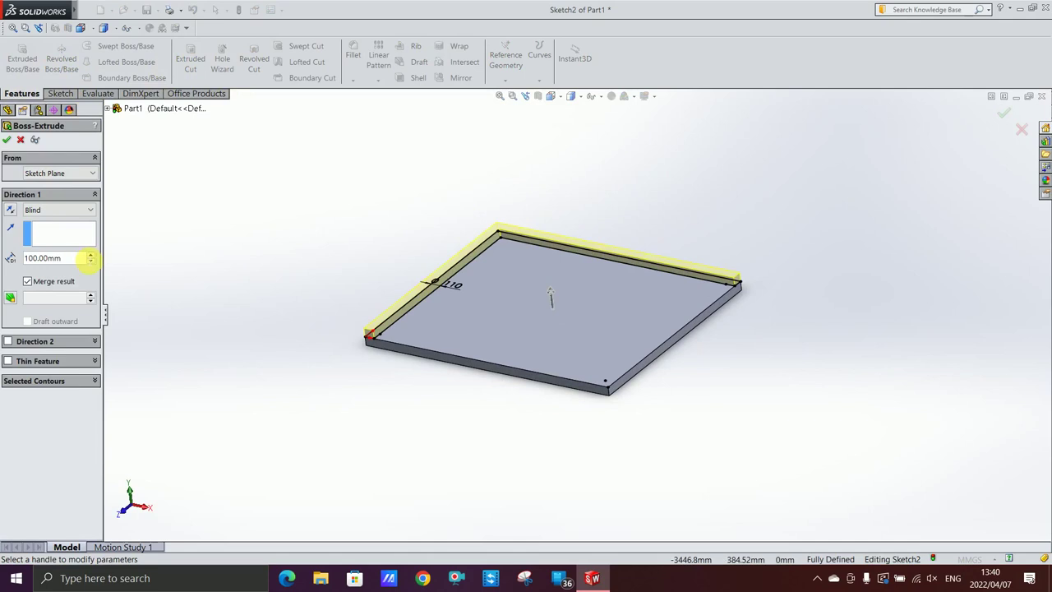
{"action": "left_click_drag", "start_coordinate": [82, 258], "coordinate": [8, 256]}
{"action": "type", "text": "2750"}
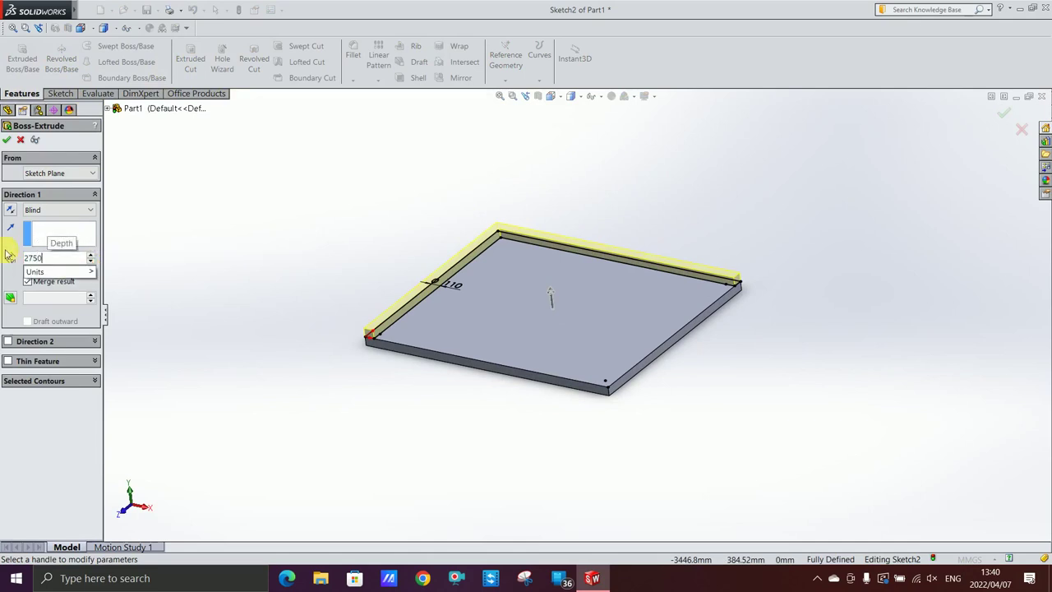
{"action": "key", "text": "Return"}
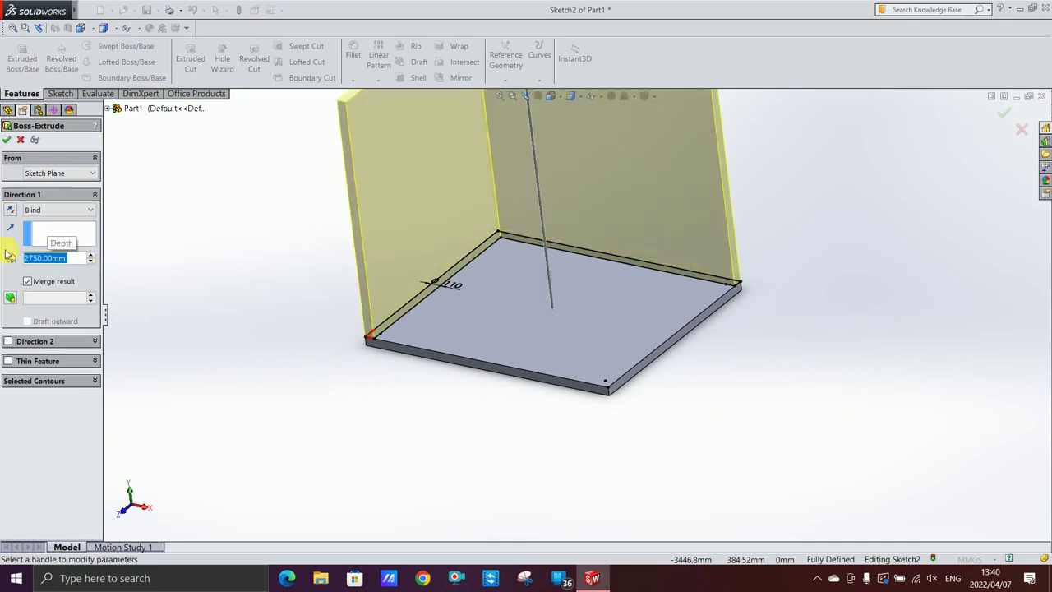
{"action": "key", "text": "f"}
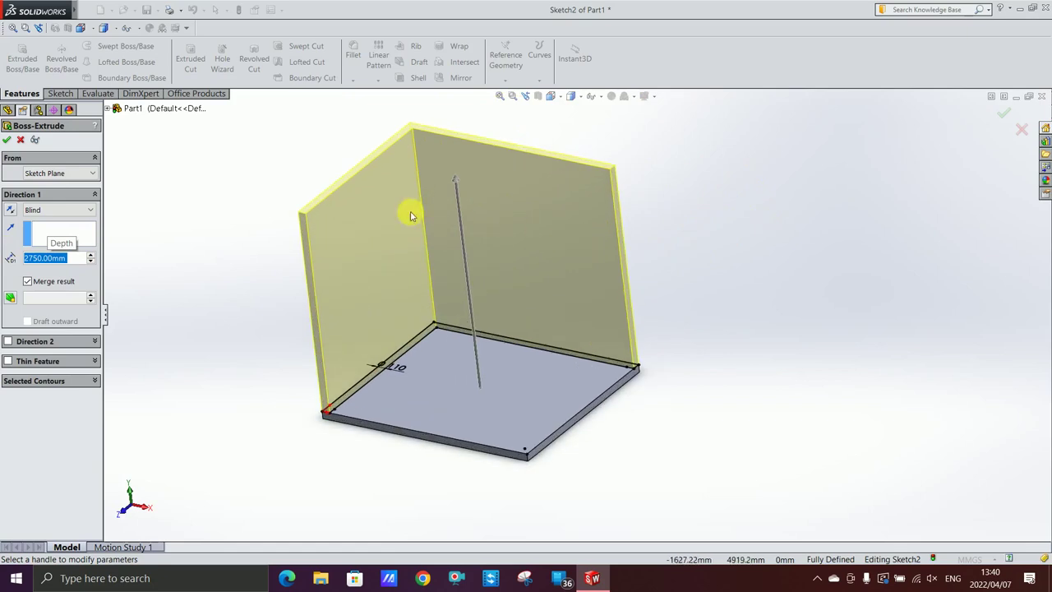
{"action": "left_click", "coordinate": [7, 140]}
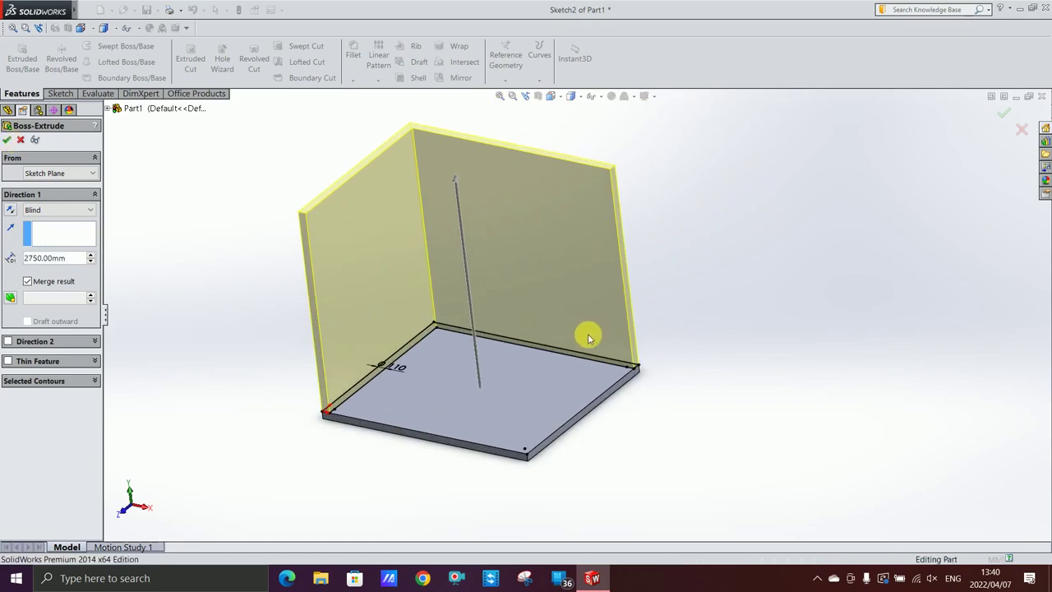
{"action": "scroll", "coordinate": [584, 336], "scroll_direction": "up", "scroll_amount": 3}
{"action": "scroll", "coordinate": [564, 342], "scroll_direction": "down", "scroll_amount": 5}
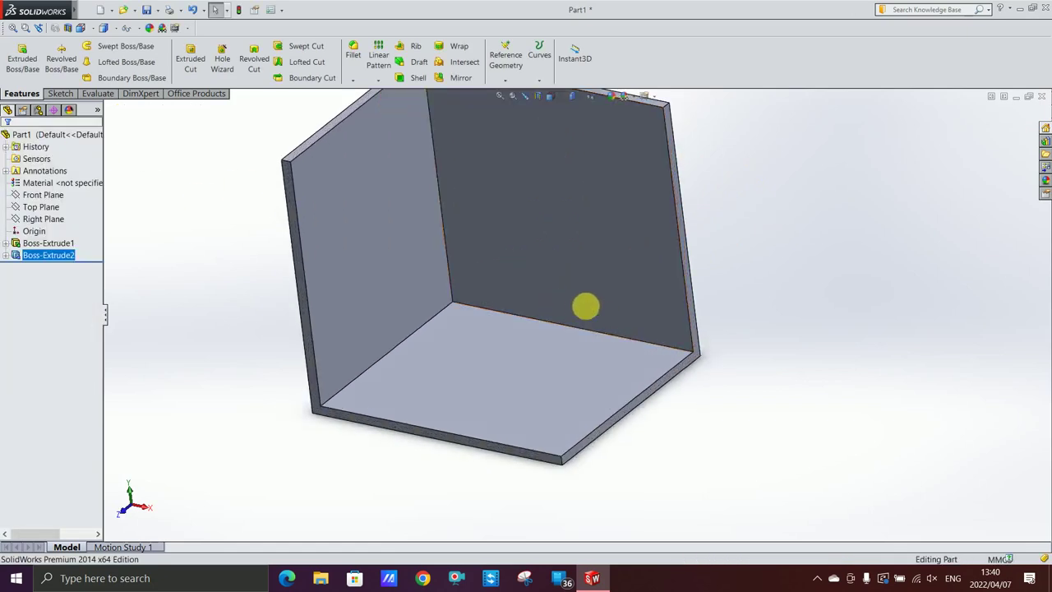
{"action": "scroll", "coordinate": [571, 292], "scroll_direction": "up", "scroll_amount": 3}
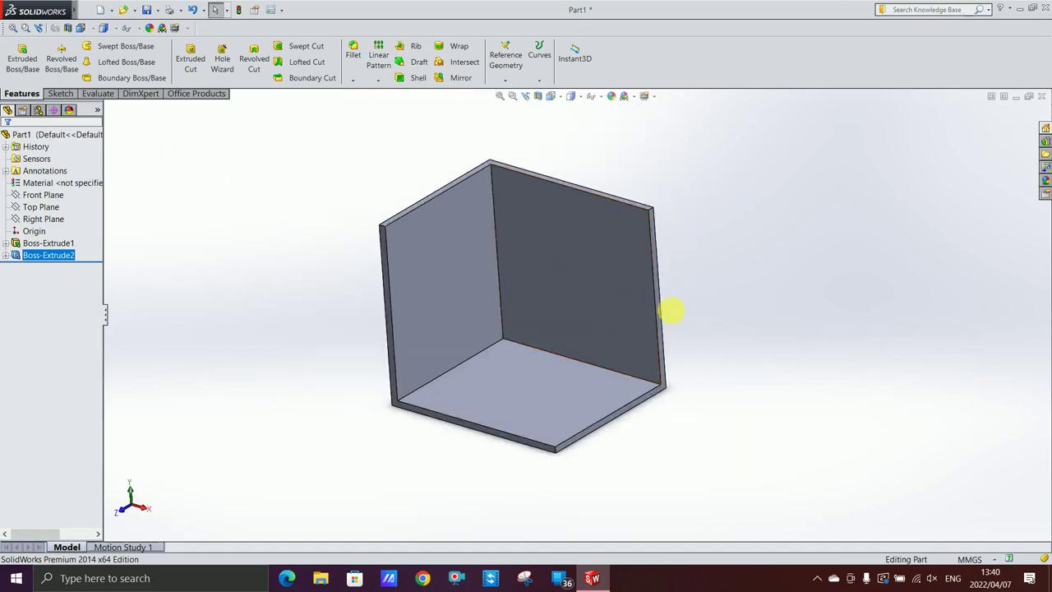
{"action": "left_click", "coordinate": [757, 305]}
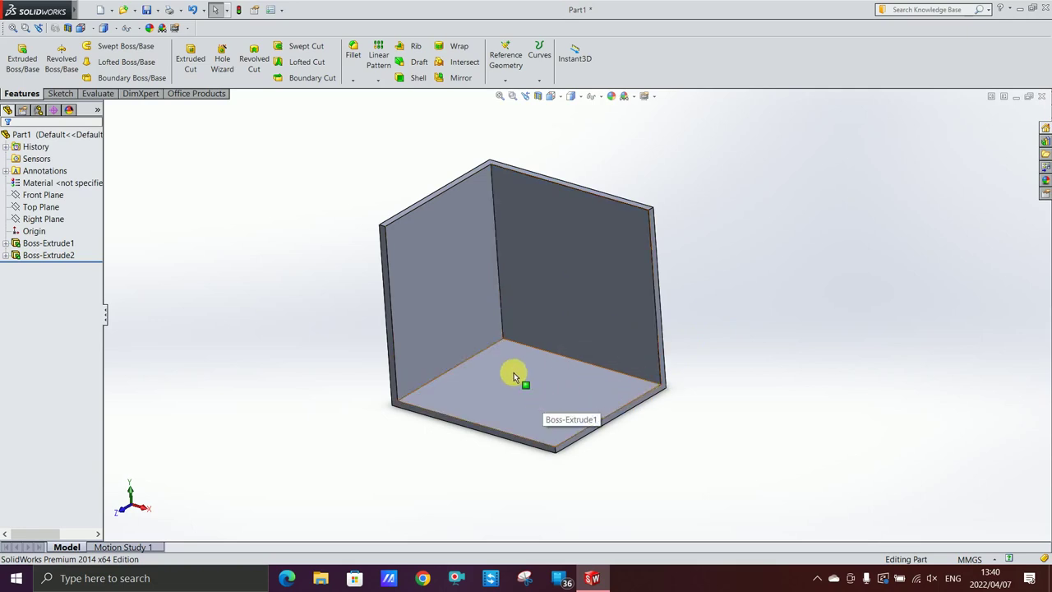
Step: Apply the Stone > Paving asphalt 2d appearance to the floor face
{"action": "left_click", "coordinate": [535, 381]}
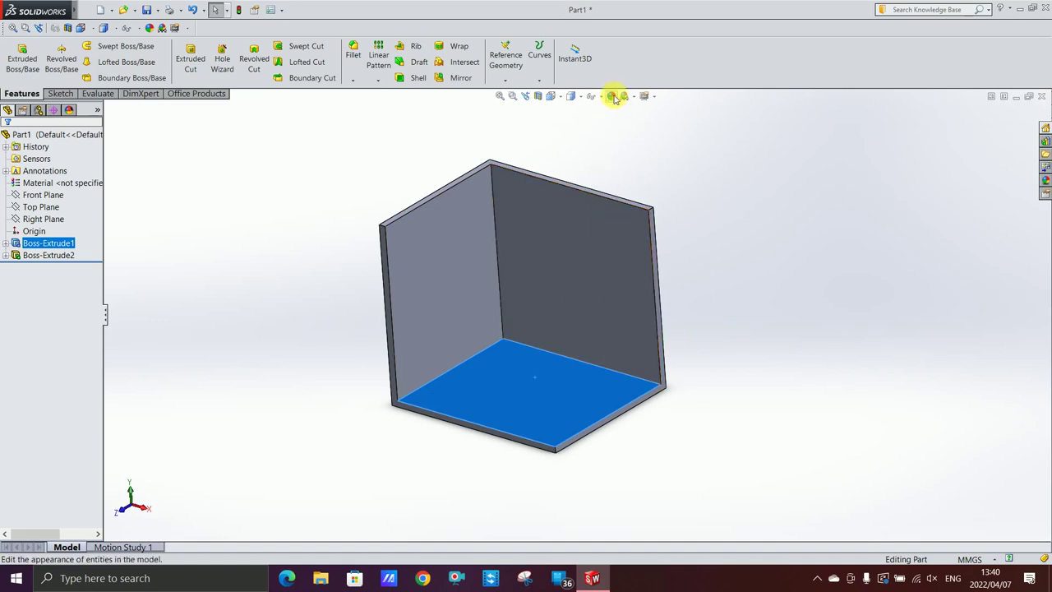
{"action": "left_click", "coordinate": [614, 98]}
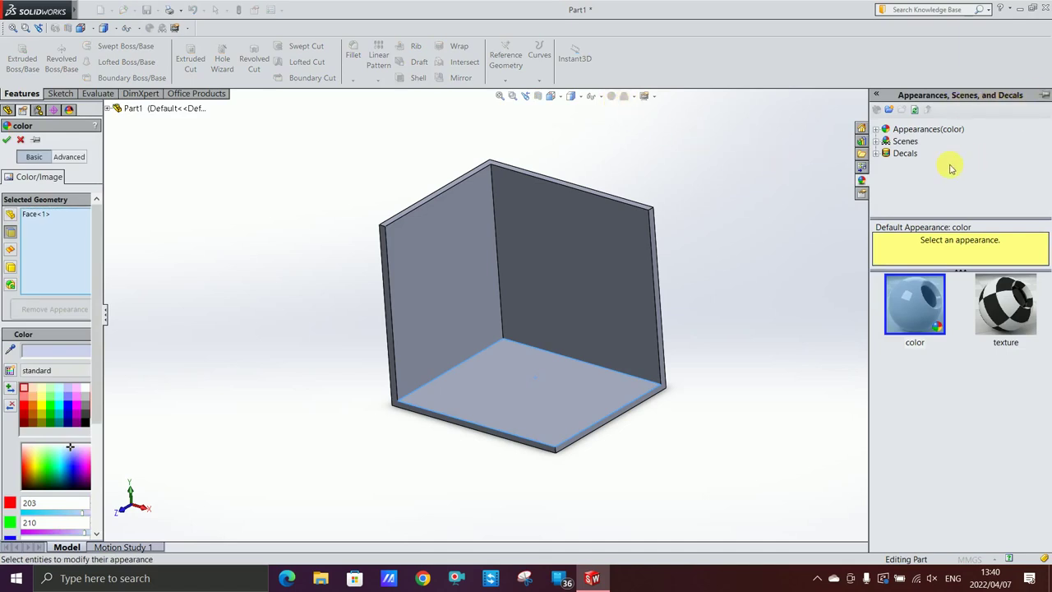
{"action": "left_click", "coordinate": [877, 130]}
{"action": "left_click", "coordinate": [877, 131]}
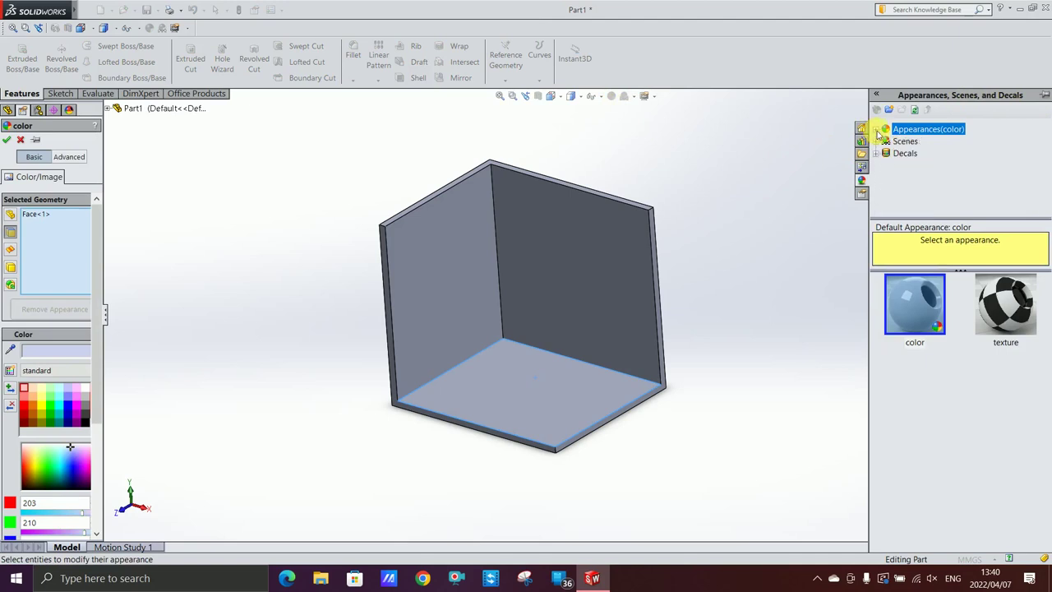
{"action": "left_click", "coordinate": [877, 130]}
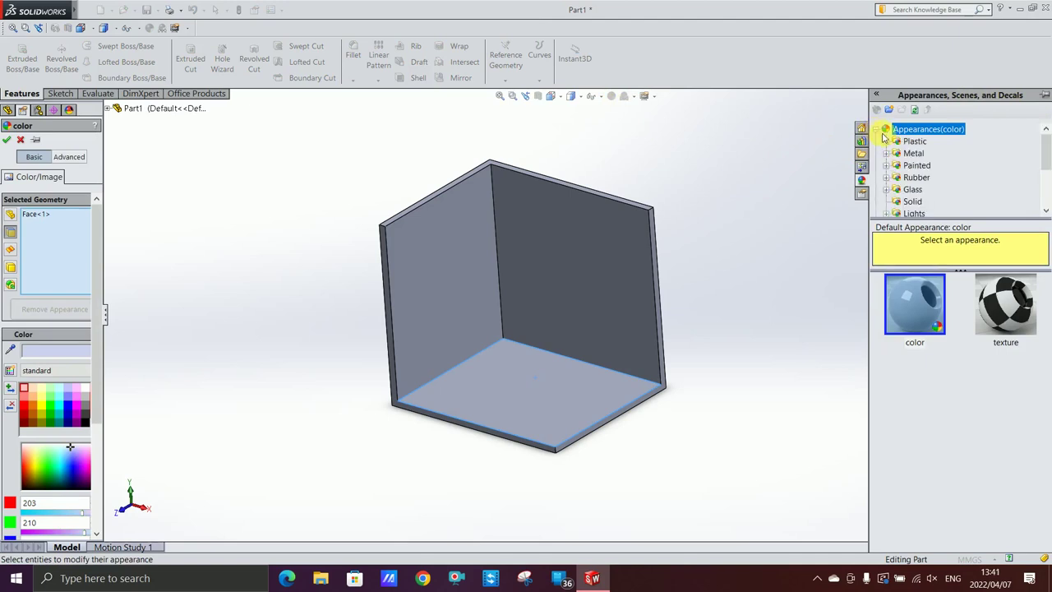
{"action": "scroll", "coordinate": [931, 166], "scroll_direction": "down", "scroll_amount": 3}
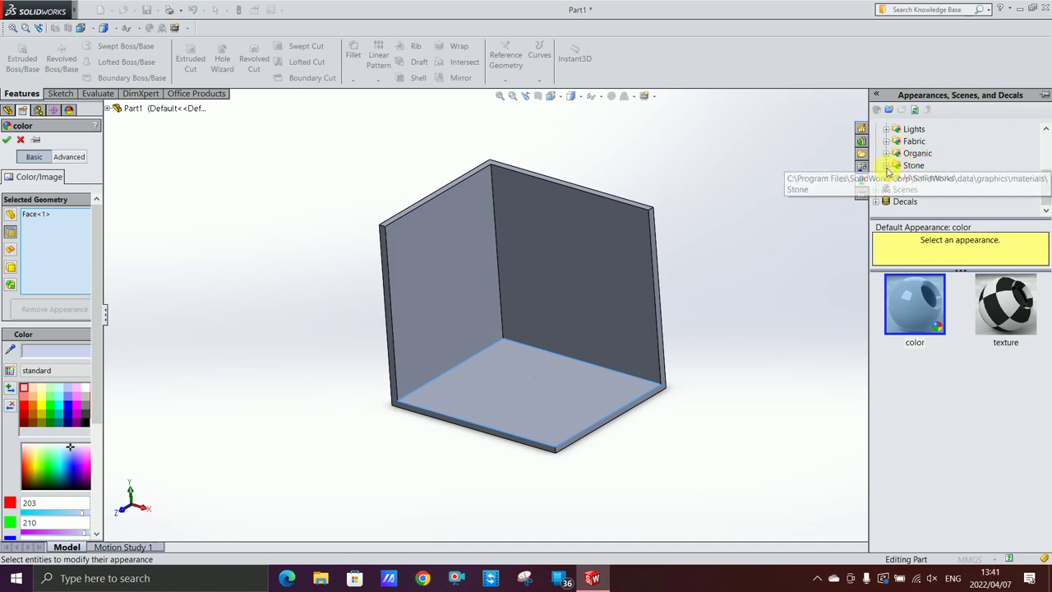
{"action": "left_click", "coordinate": [885, 165]}
{"action": "left_click", "coordinate": [920, 166]}
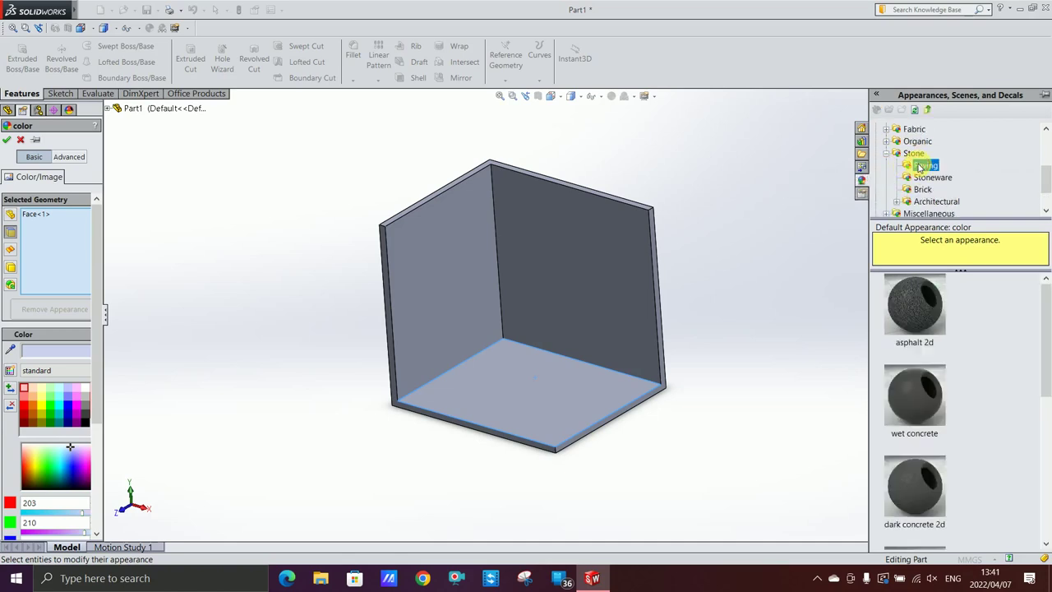
{"action": "left_click", "coordinate": [914, 306]}
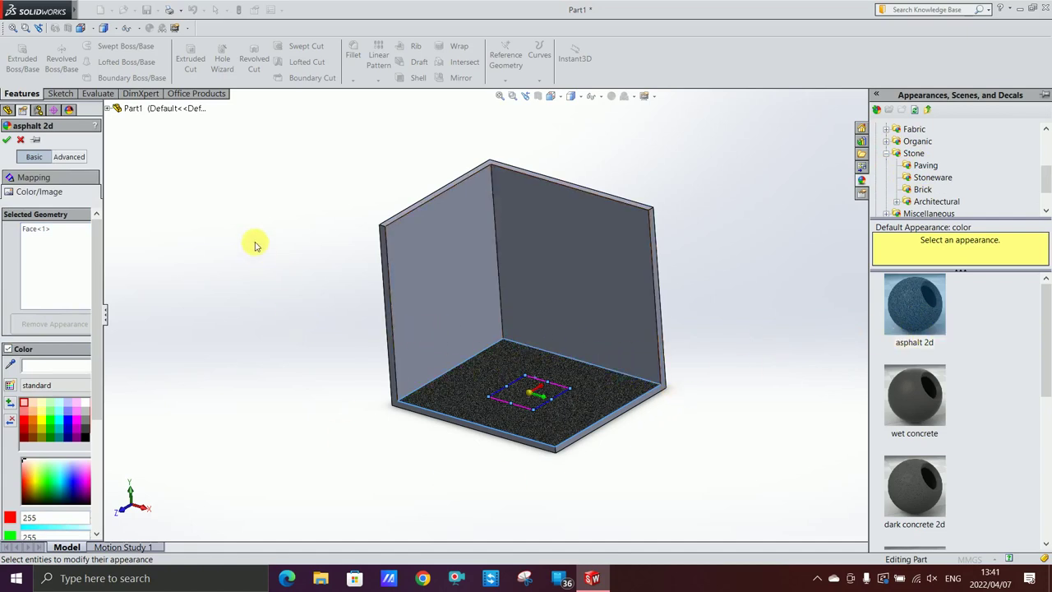
Step: Replace the floor's texture image with Aaa Tile 600x600 2.0 from Pictures
{"action": "left_click", "coordinate": [70, 157]}
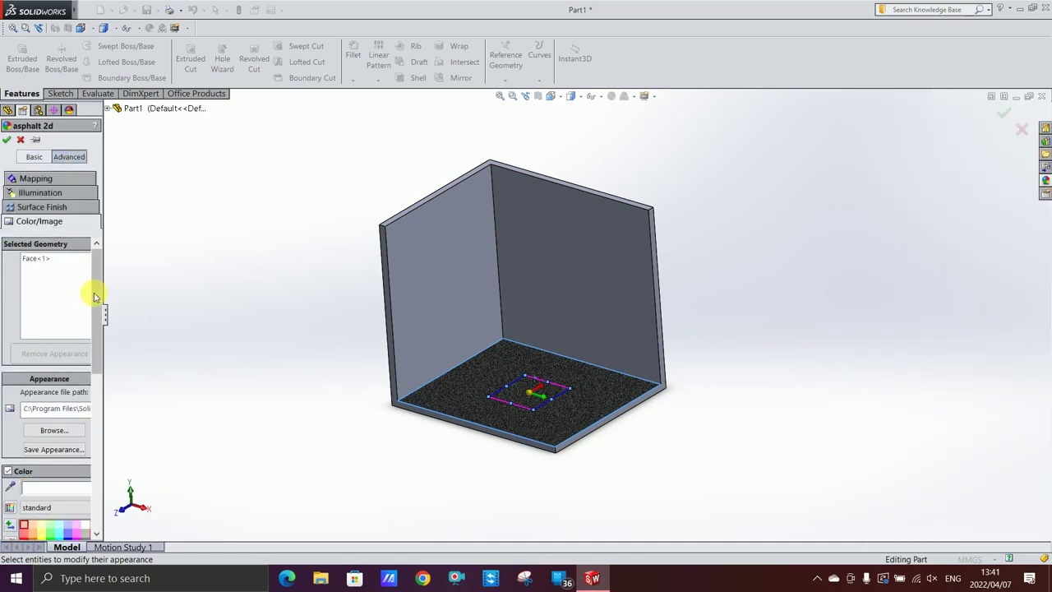
{"action": "scroll", "coordinate": [93, 341], "scroll_direction": "down", "scroll_amount": 1}
{"action": "left_click_drag", "start_coordinate": [93, 341], "coordinate": [89, 498]}
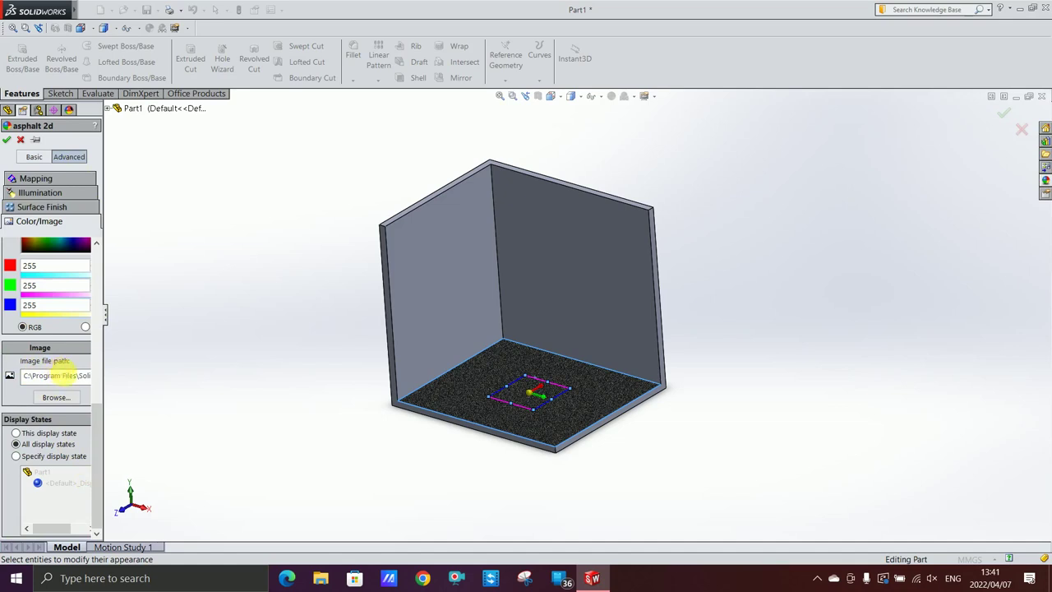
{"action": "left_click", "coordinate": [56, 398]}
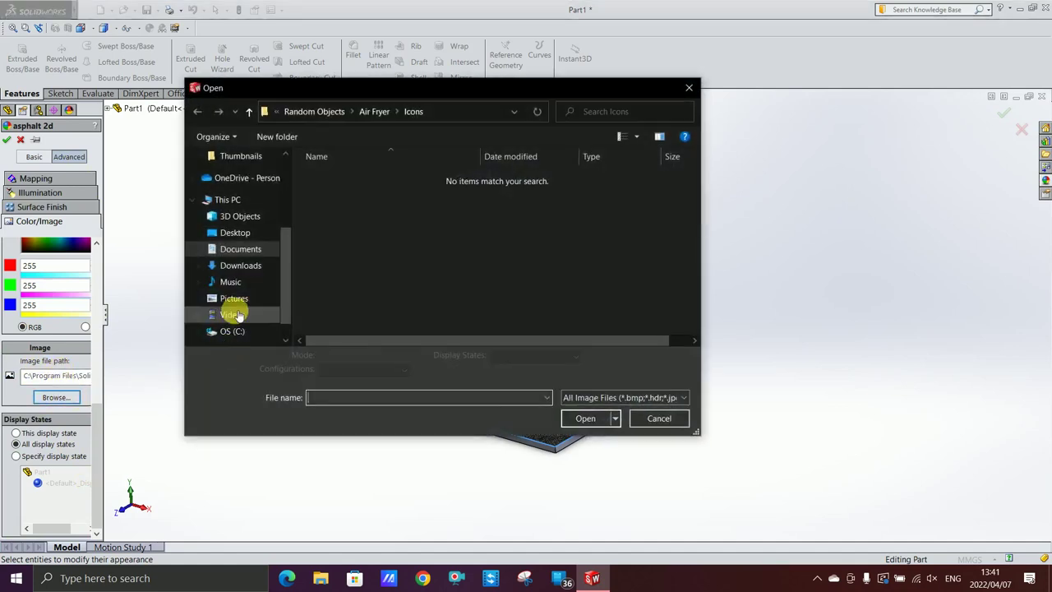
{"action": "left_click", "coordinate": [235, 298]}
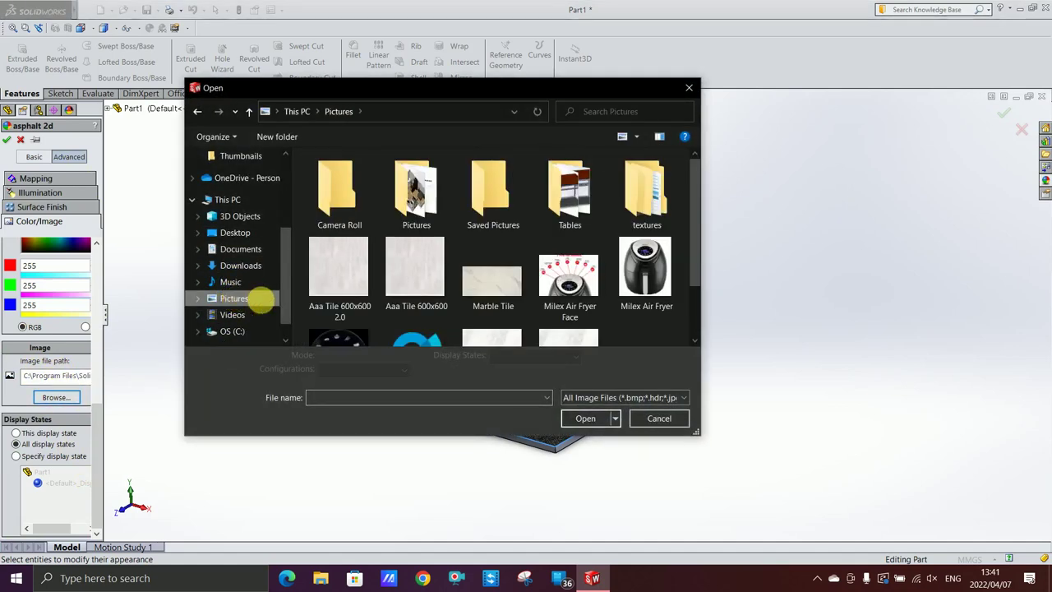
{"action": "left_click", "coordinate": [341, 275]}
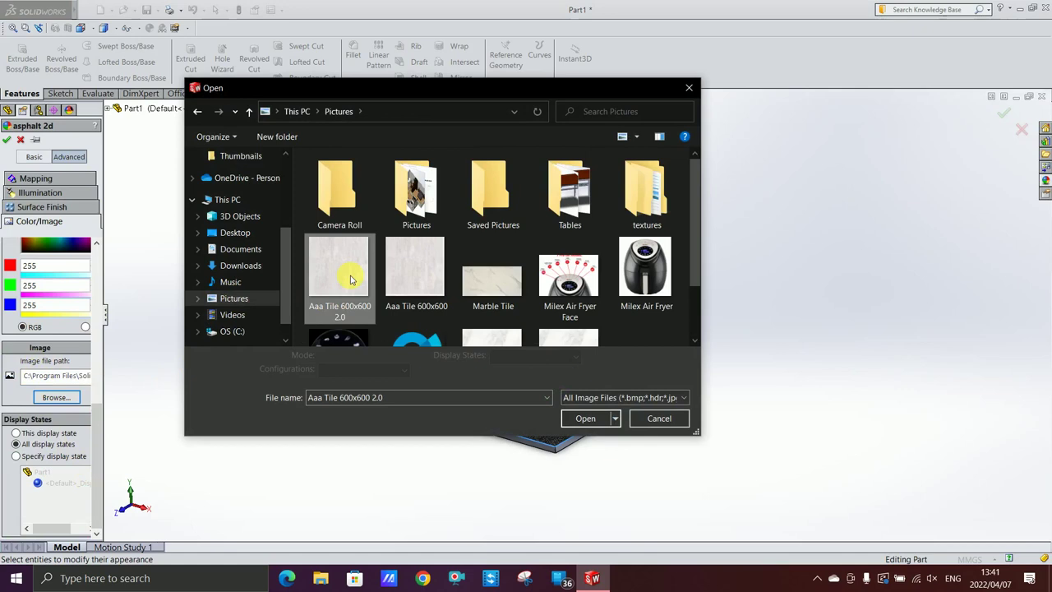
{"action": "left_click", "coordinate": [579, 419]}
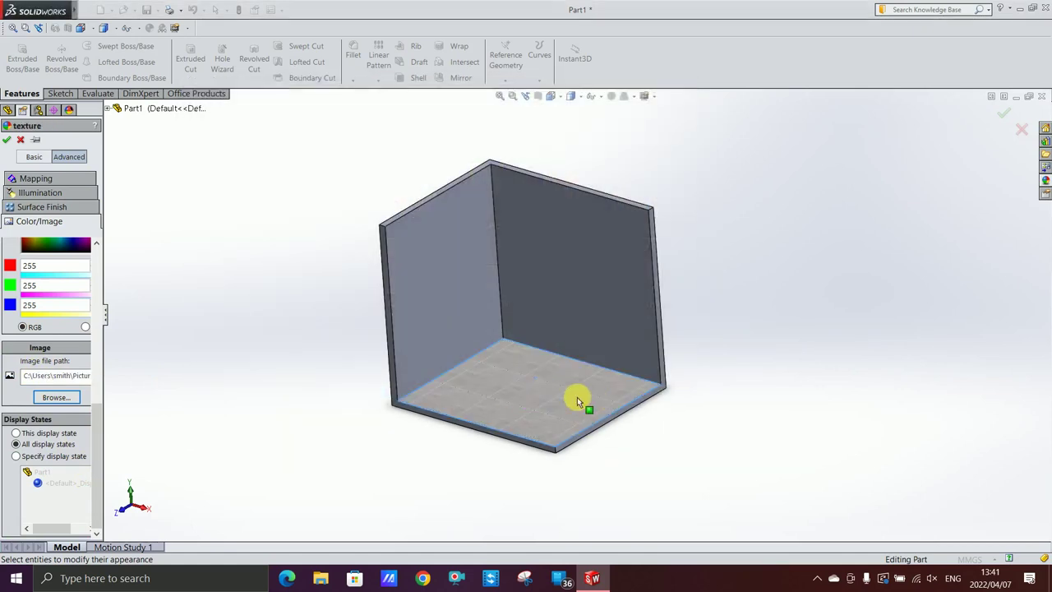
{"action": "middle_click_drag", "start_coordinate": [527, 377], "coordinate": [622, 417]}
{"action": "scroll", "coordinate": [622, 416], "scroll_direction": "down", "scroll_amount": 3}
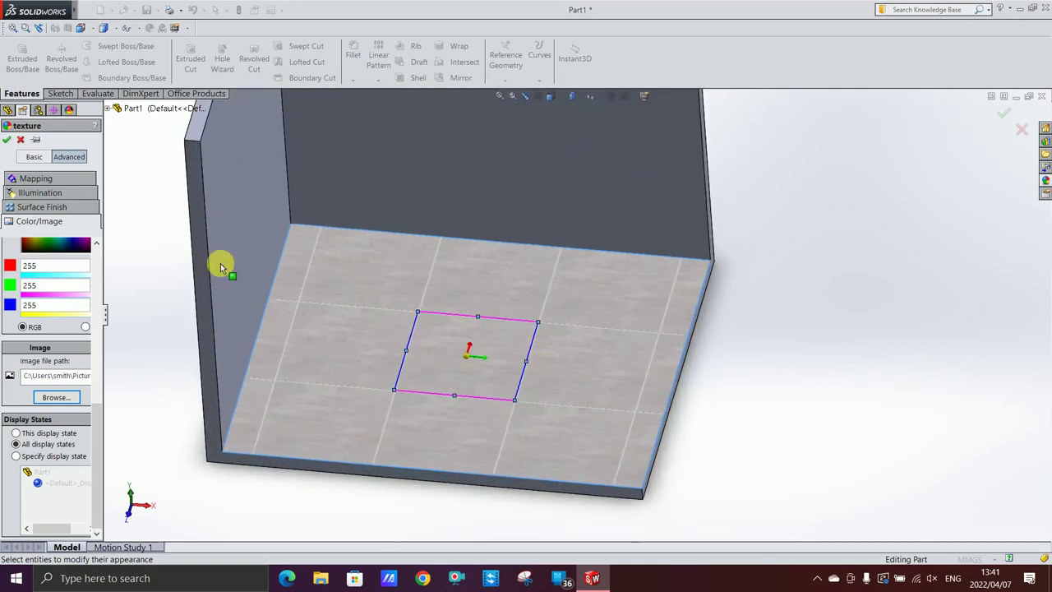
{"action": "left_click", "coordinate": [38, 180]}
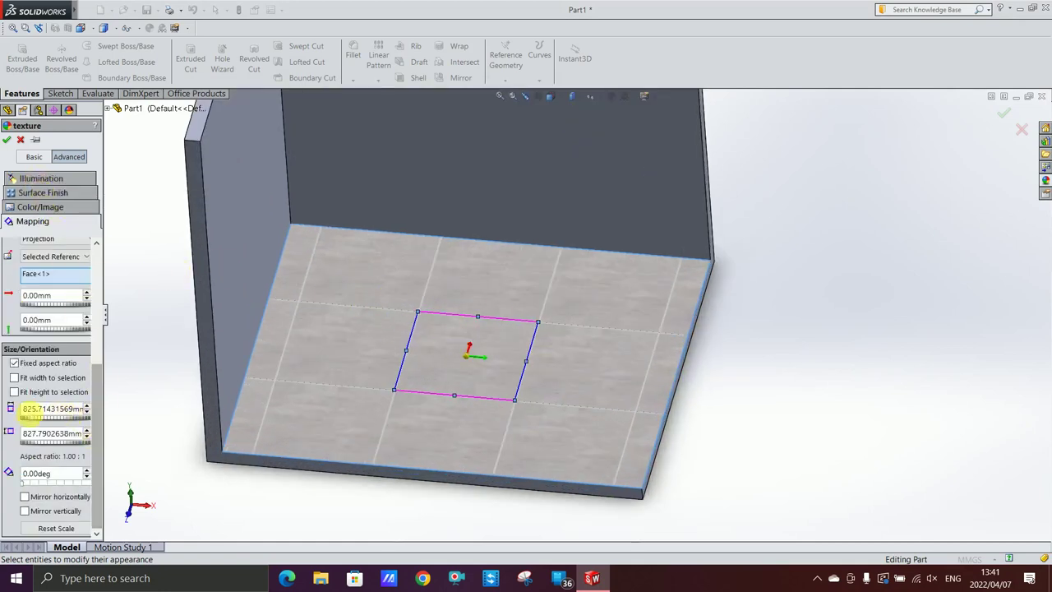
Step: Size the floor tile mapping to 600 × 600 mm, with Fixed aspect ratio unchecked
{"action": "double_click", "coordinate": [33, 409]}
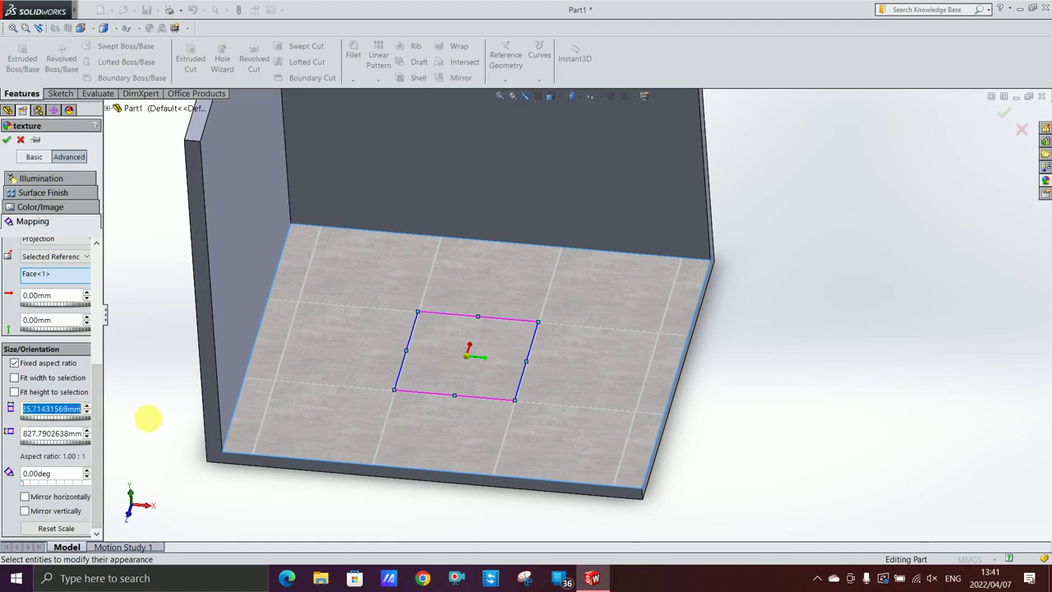
{"action": "type", "text": "600.00mm"}
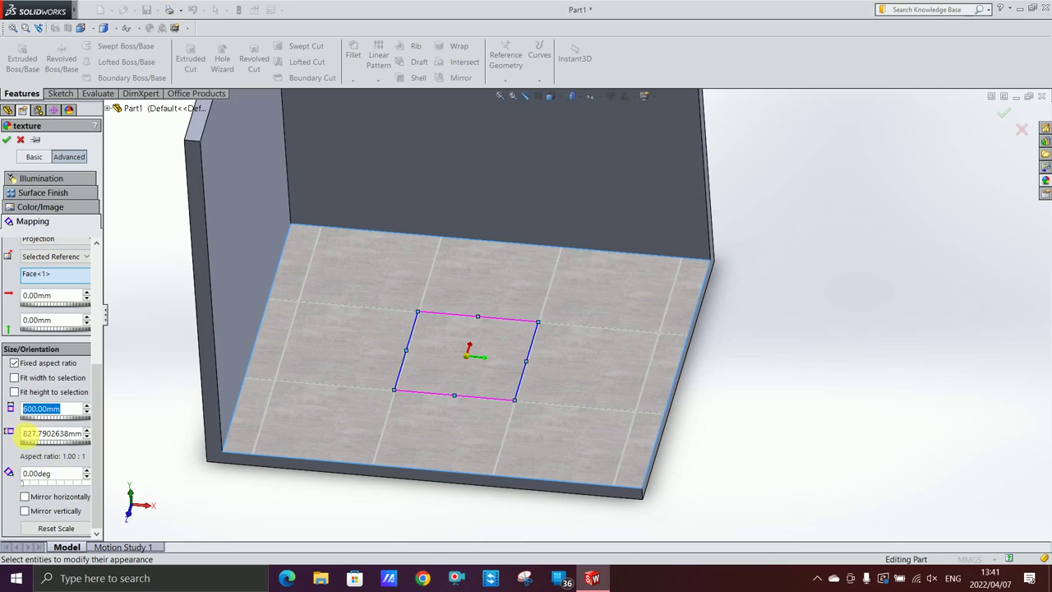
{"action": "key", "text": "Tab"}
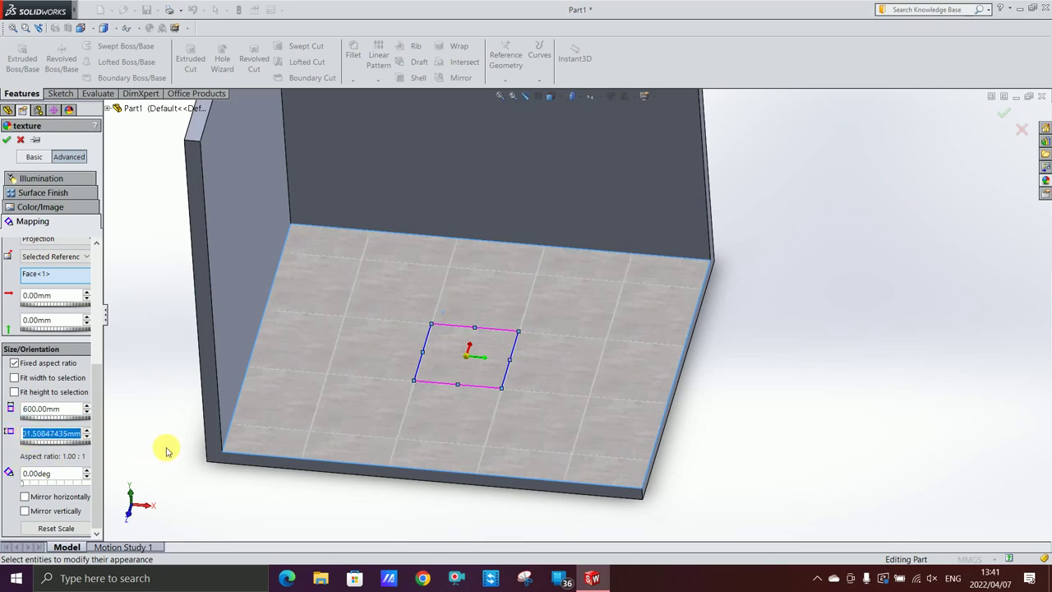
{"action": "type", "text": "600.00mm"}
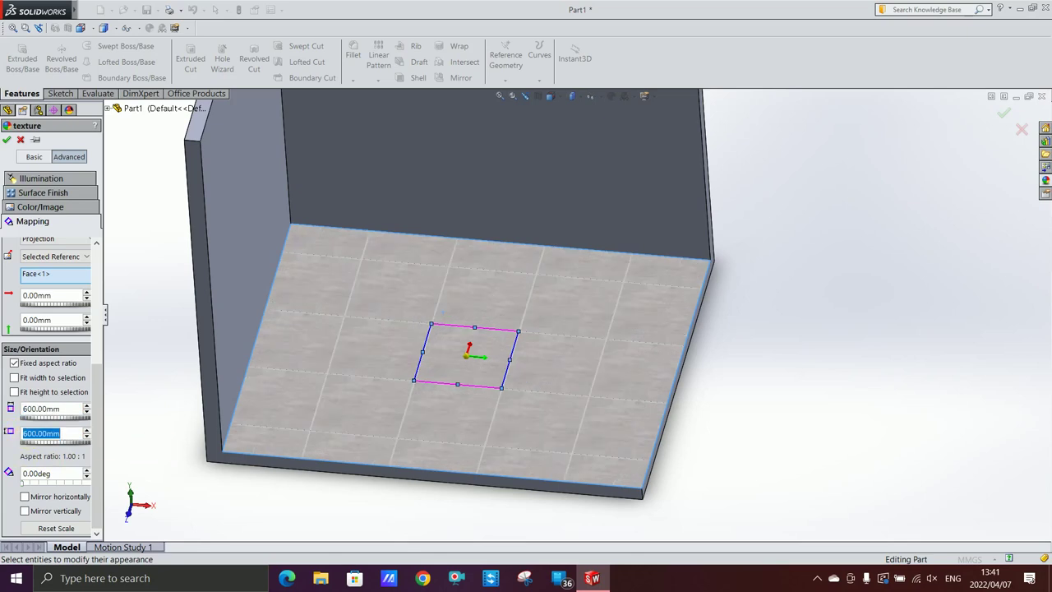
{"action": "left_click", "coordinate": [73, 418]}
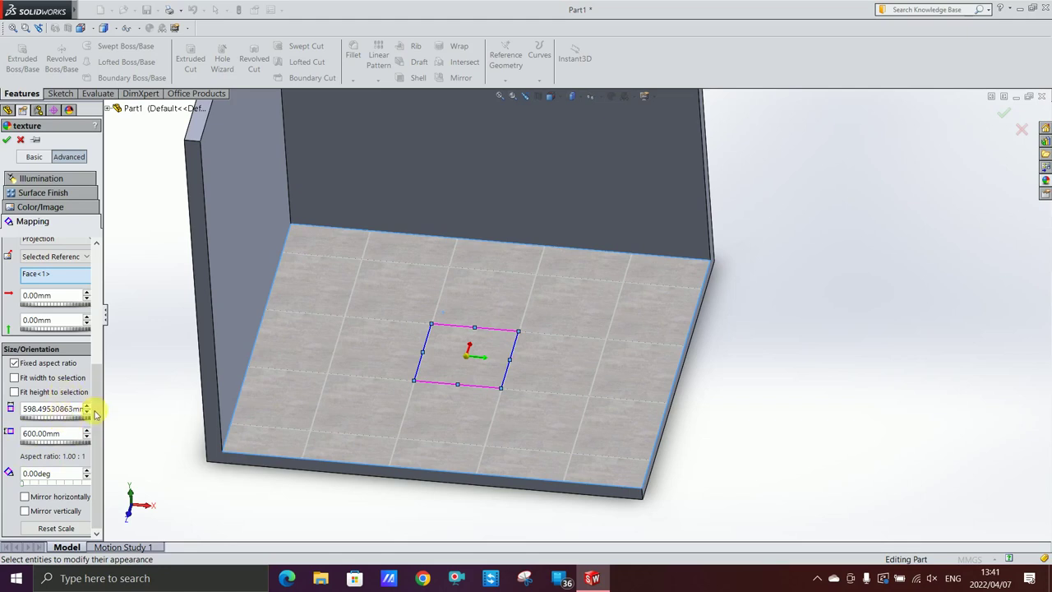
{"action": "left_click", "coordinate": [13, 363]}
{"action": "left_click", "coordinate": [37, 415]}
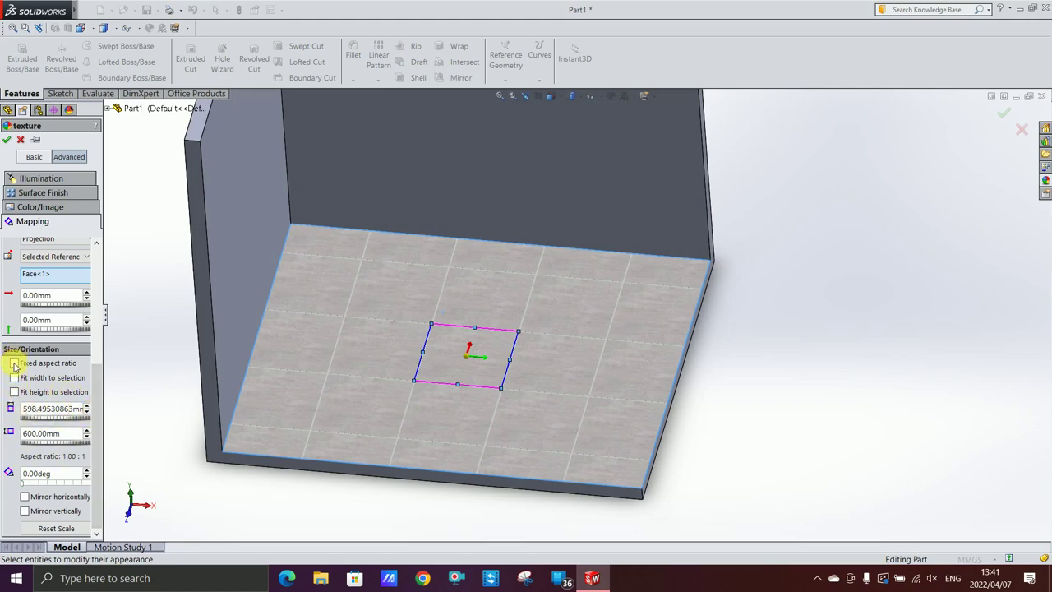
{"action": "left_click_drag", "start_coordinate": [36, 409], "coordinate": [132, 406]}
{"action": "type", "text": "5"}
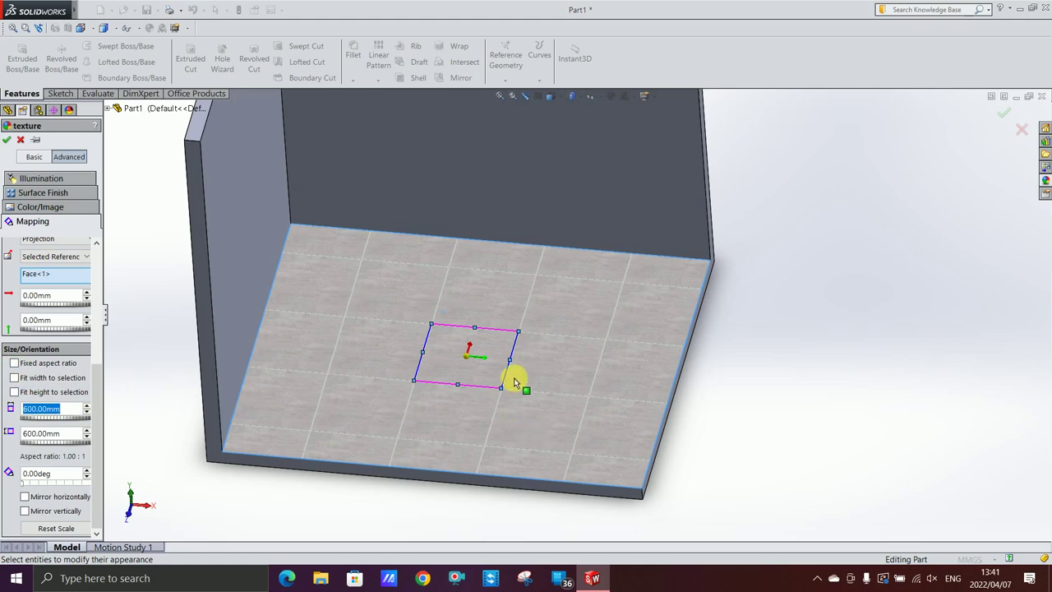
Step: Drag the mapping frame to shift the tile pattern's position on the floor
{"action": "middle_click_drag", "start_coordinate": [516, 382], "coordinate": [531, 406]}
{"action": "left_click_drag", "start_coordinate": [469, 340], "coordinate": [479, 310]}
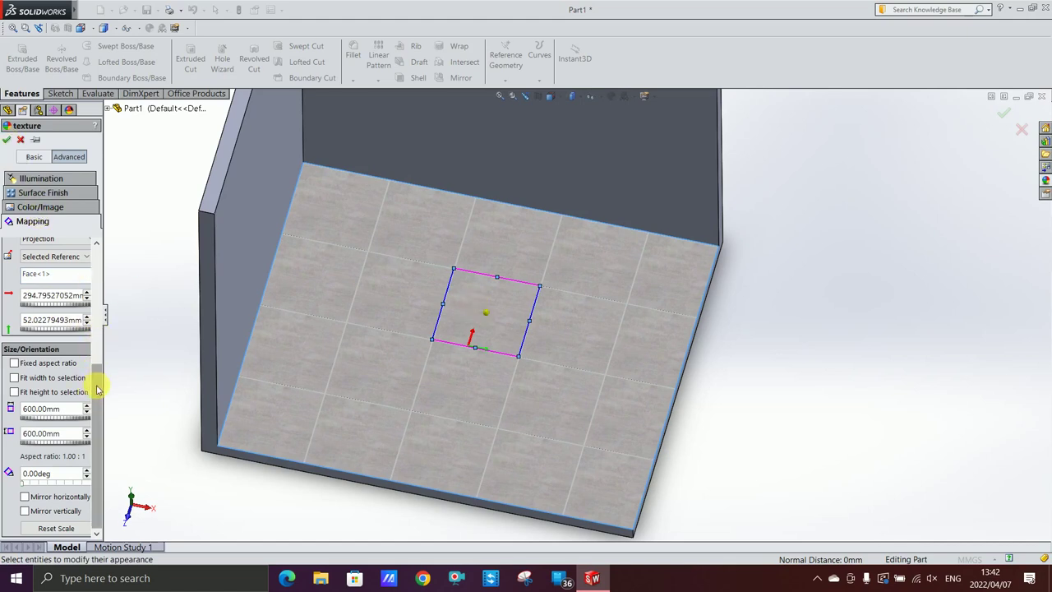
{"action": "left_click", "coordinate": [39, 180]}
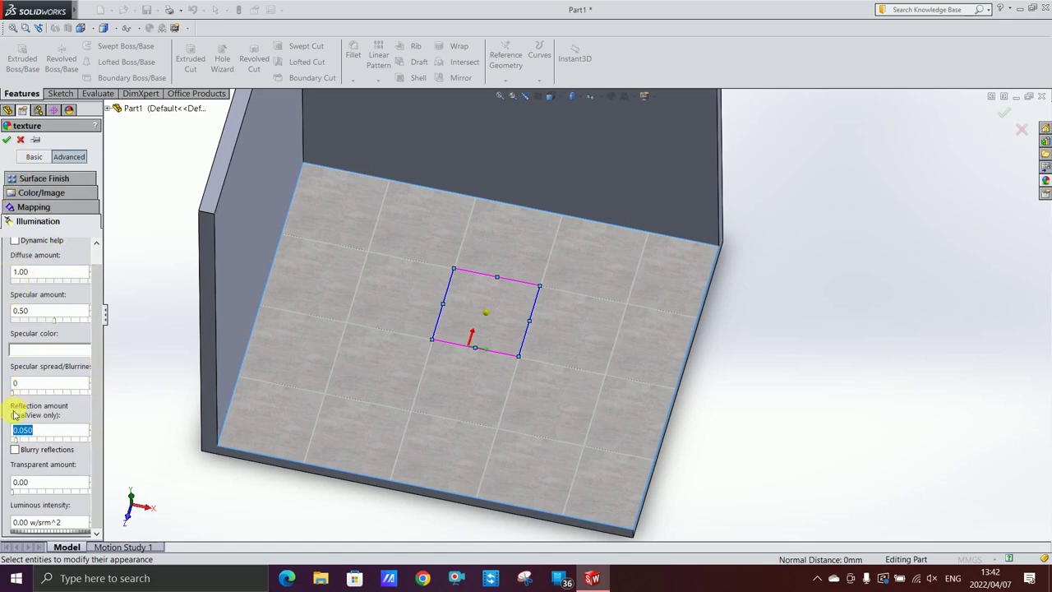
Step: Accept the floor tile appearance with a 0.050 reflection amount
{"action": "left_click", "coordinate": [8, 141]}
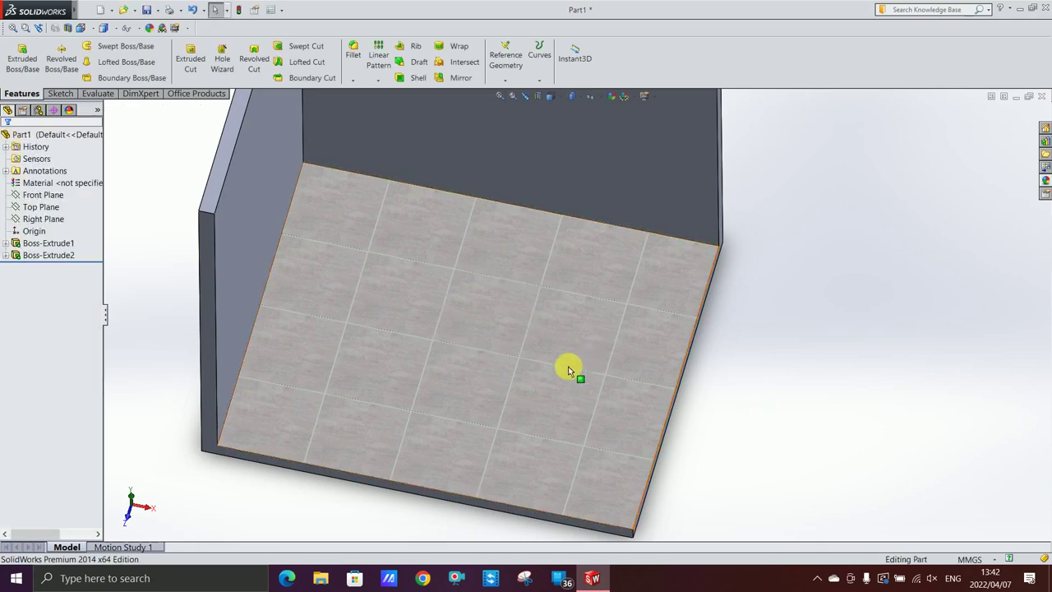
{"action": "middle_click_drag", "start_coordinate": [568, 364], "coordinate": [554, 204]}
Step: Turn the right-hand wall face-on and apply the Stone > Paving asphalt 2d appearance
{"action": "scroll", "coordinate": [601, 248], "scroll_direction": "up", "scroll_amount": 3}
{"action": "scroll", "coordinate": [600, 249], "scroll_direction": "down", "scroll_amount": 3}
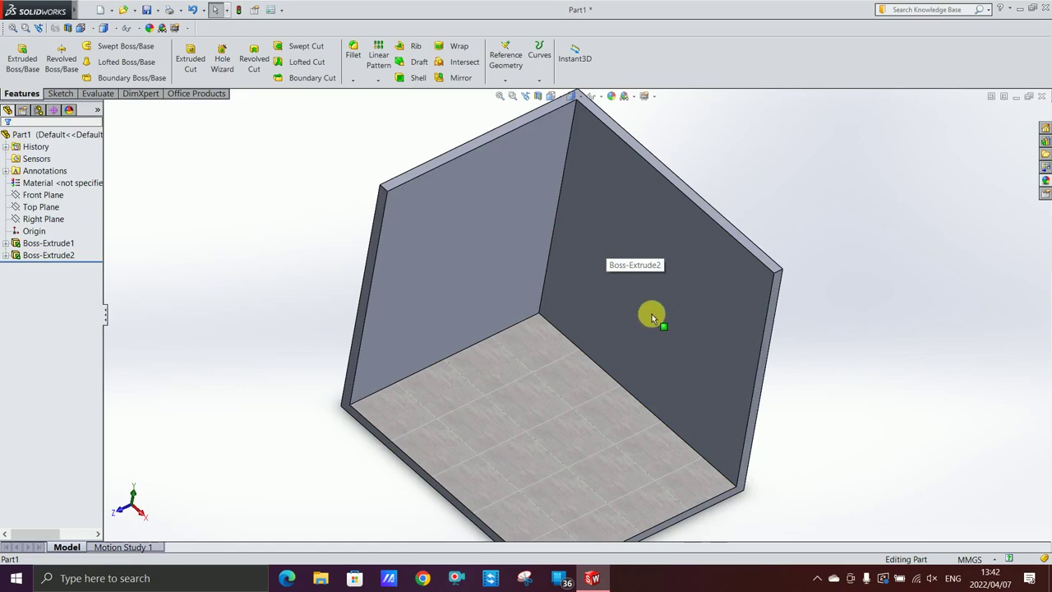
{"action": "left_click", "coordinate": [652, 313]}
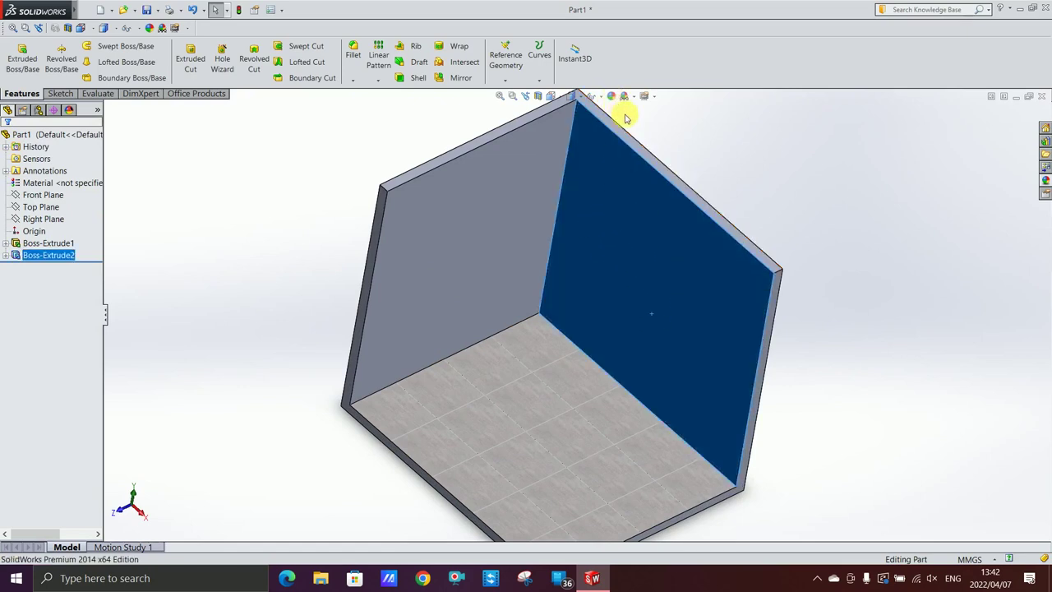
{"action": "left_click", "coordinate": [645, 209]}
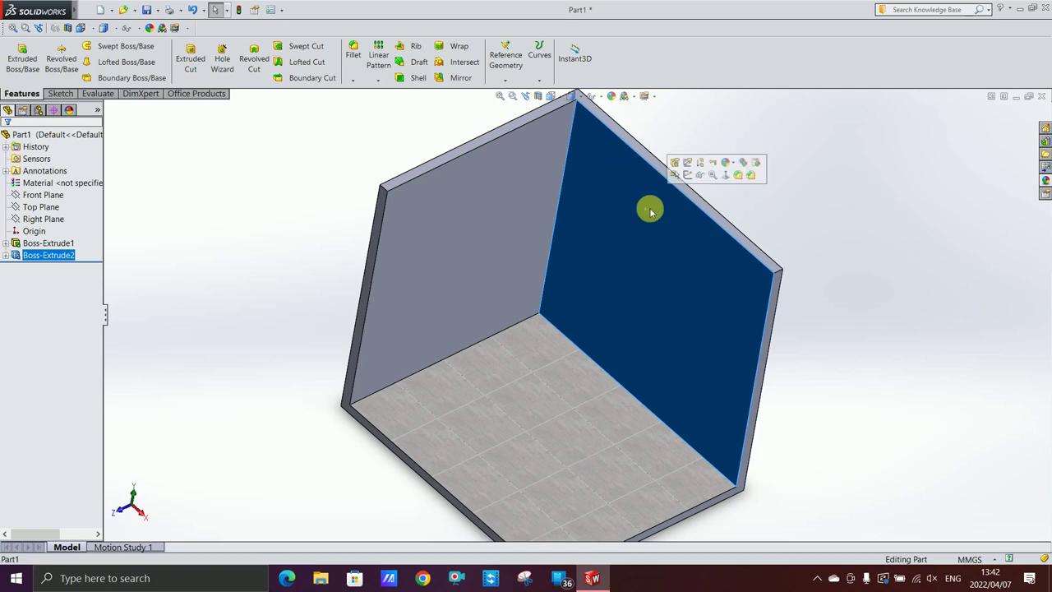
{"action": "left_click", "coordinate": [727, 181]}
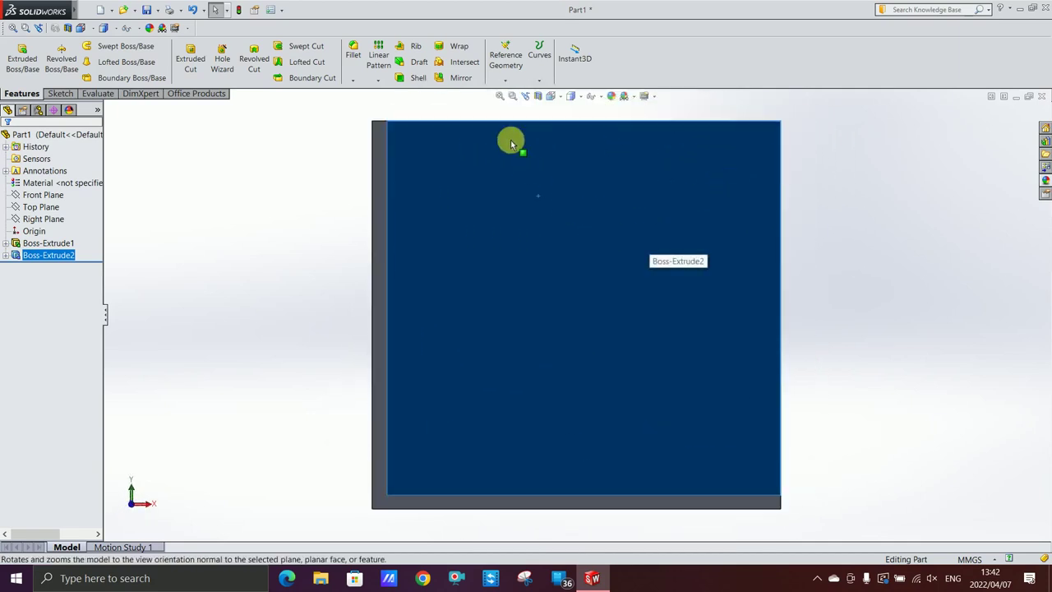
{"action": "key", "text": "Escape"}
{"action": "left_click", "coordinate": [651, 264]}
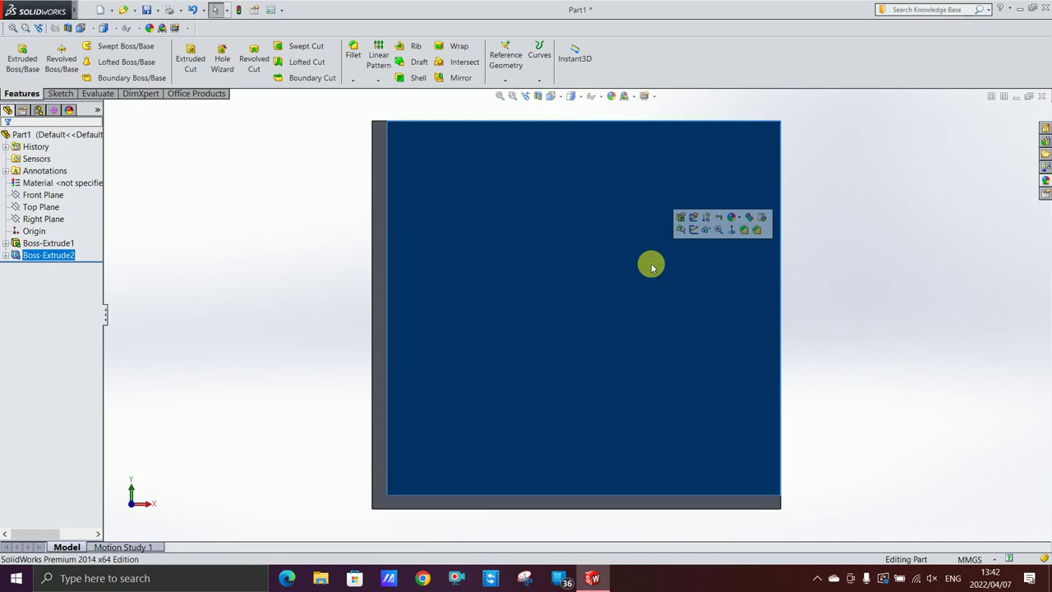
{"action": "left_click", "coordinate": [609, 99]}
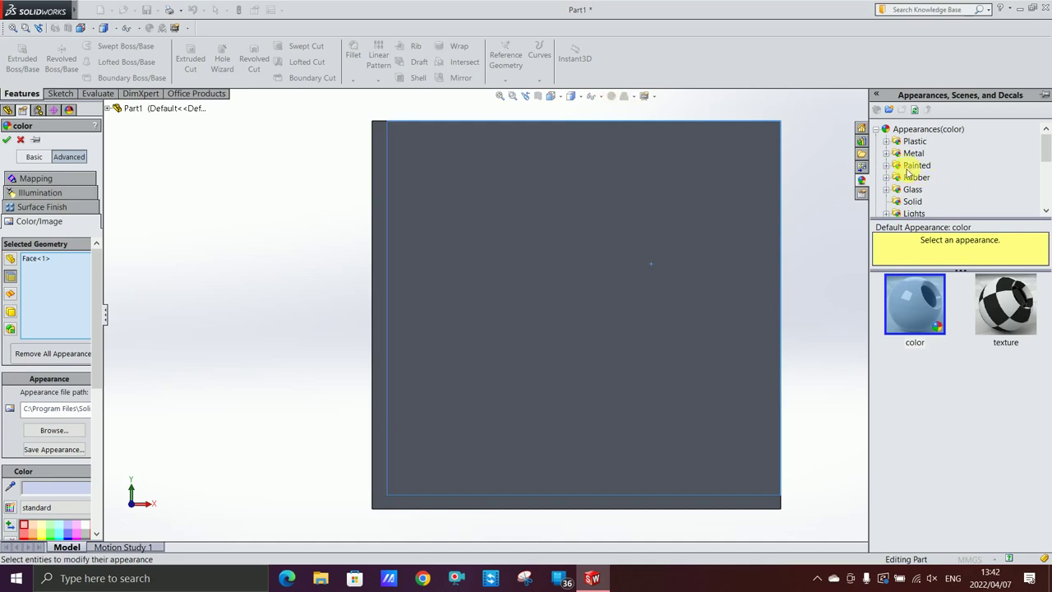
{"action": "scroll", "coordinate": [912, 172], "scroll_direction": "down", "scroll_amount": 3}
{"action": "left_click", "coordinate": [924, 153]}
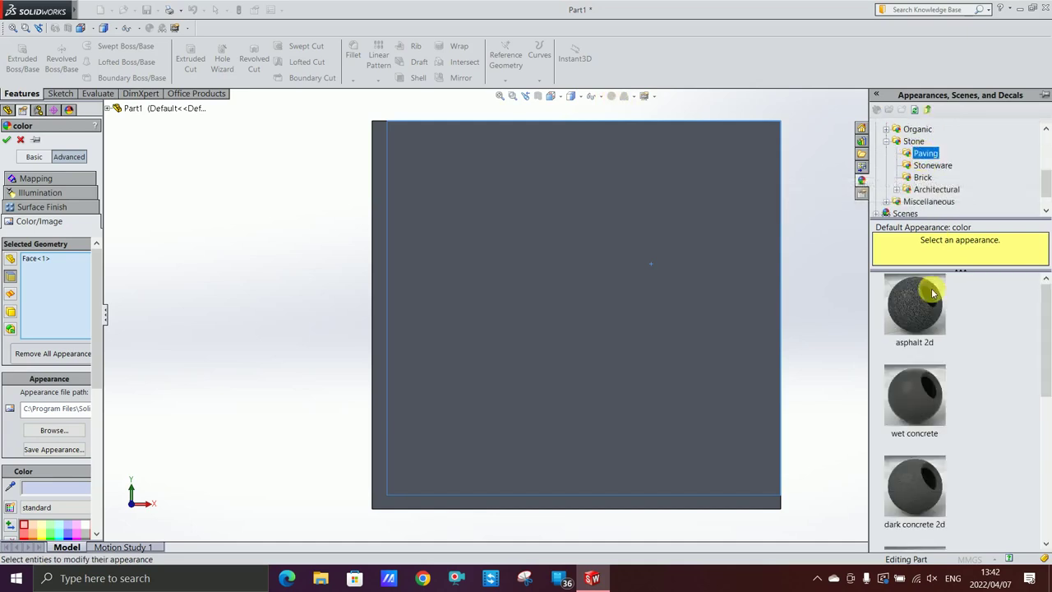
{"action": "left_click", "coordinate": [926, 296]}
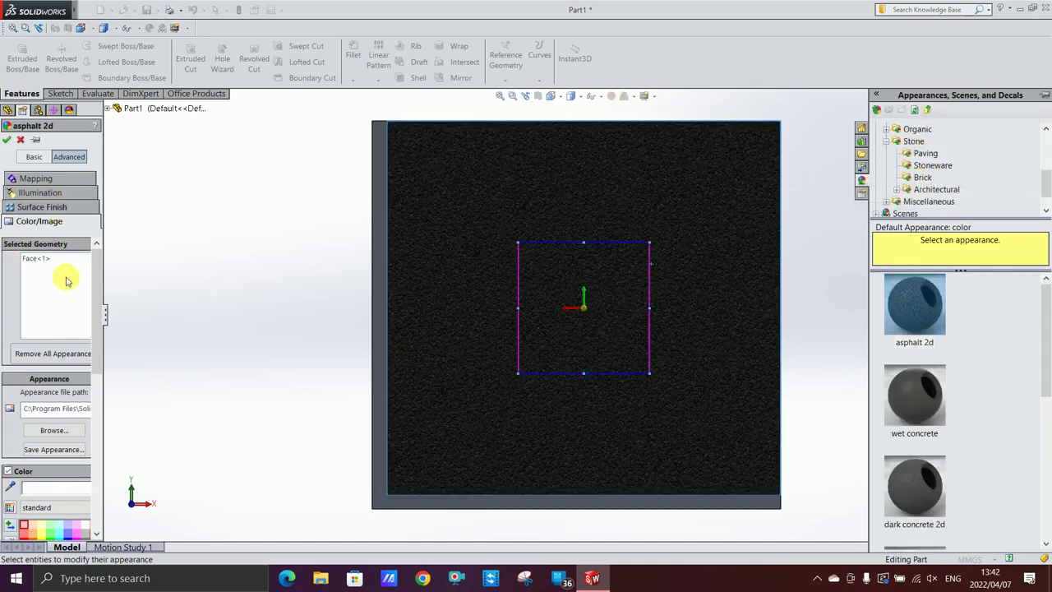
Step: Replace the wall's texture image with Aaa Tile 600x600 2.0
{"action": "left_click_drag", "start_coordinate": [95, 293], "coordinate": [101, 468]}
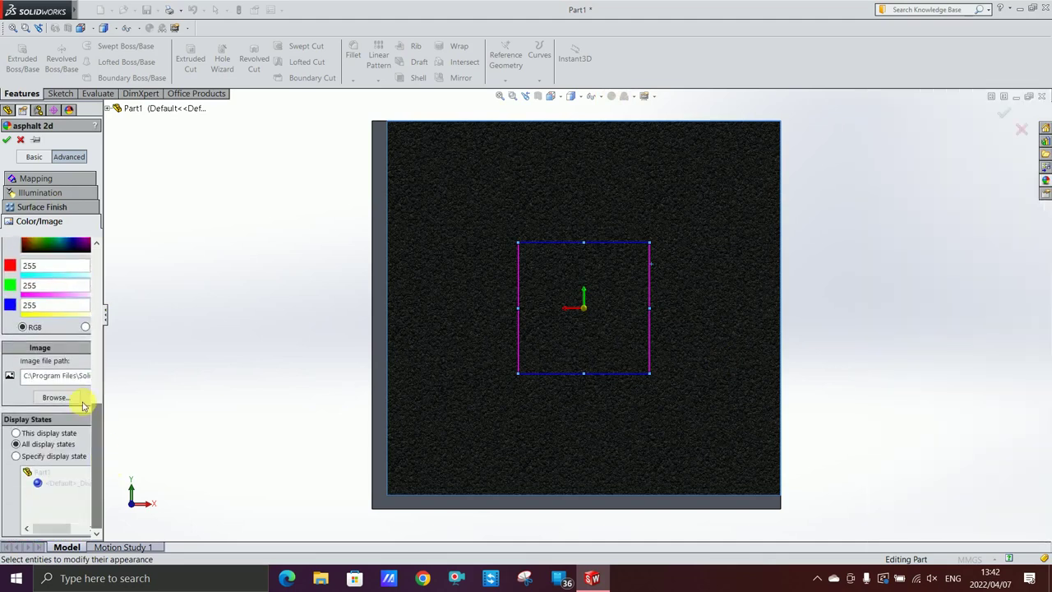
{"action": "left_click", "coordinate": [54, 397]}
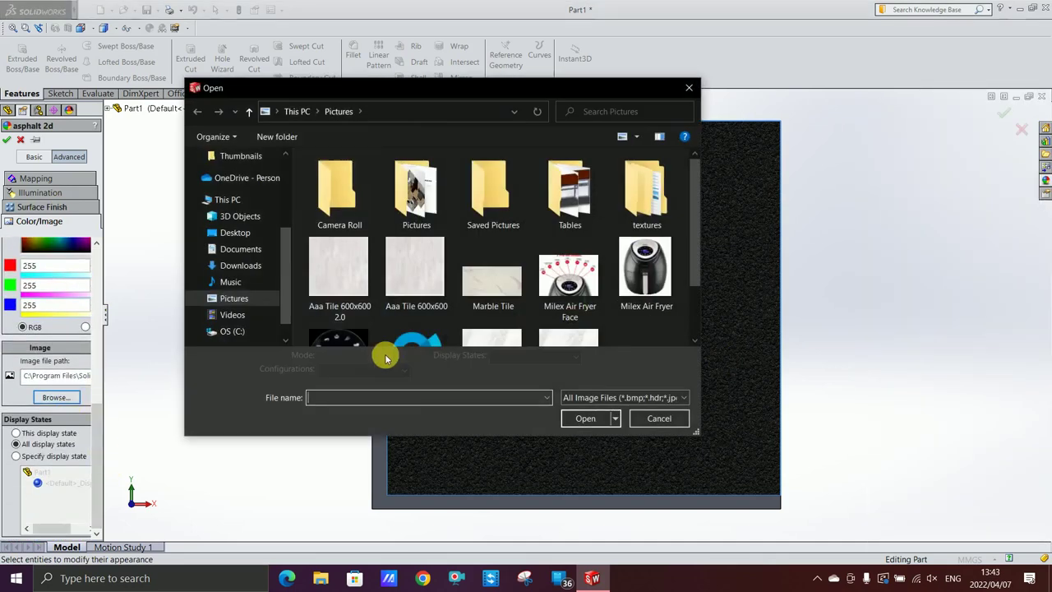
{"action": "left_click", "coordinate": [346, 273]}
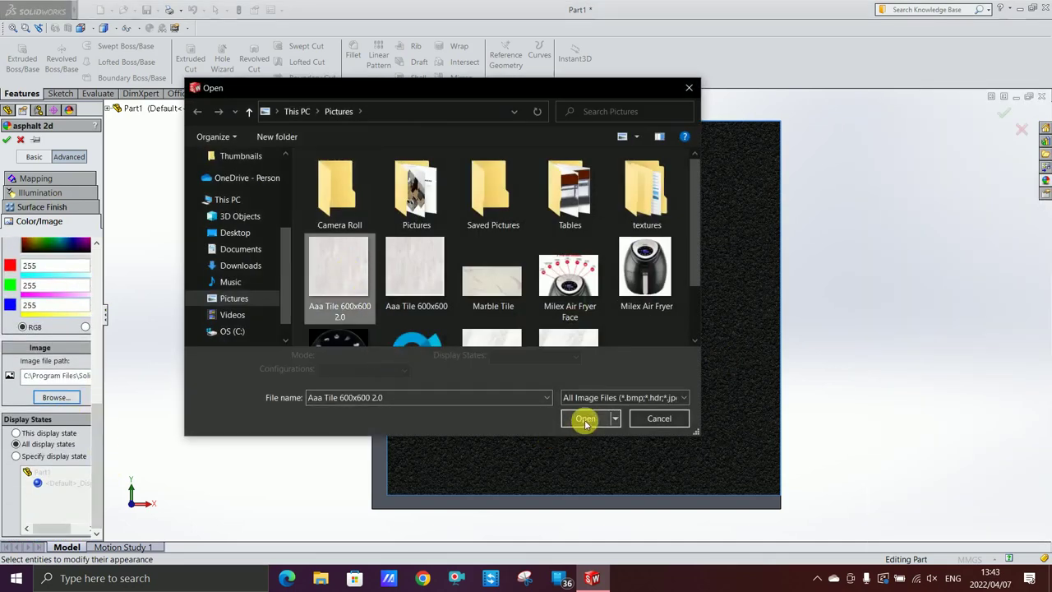
{"action": "left_click", "coordinate": [585, 421]}
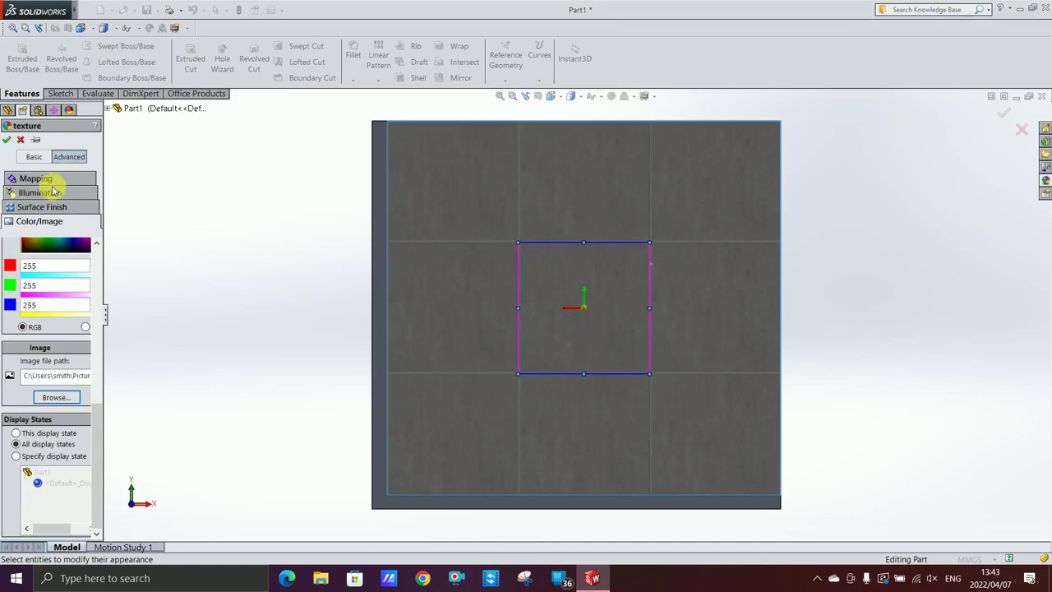
Step: Unlock the fixed aspect ratio and size the back wall's tile texture to 600 × 600 mm
{"action": "left_click", "coordinate": [37, 179]}
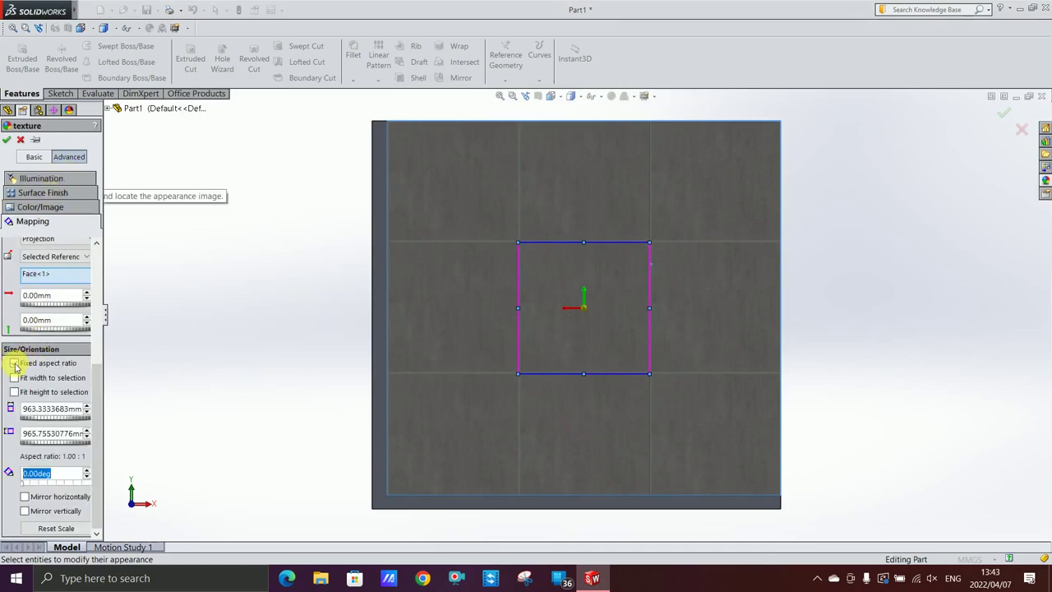
{"action": "left_click", "coordinate": [14, 364]}
{"action": "double_click", "coordinate": [27, 410]}
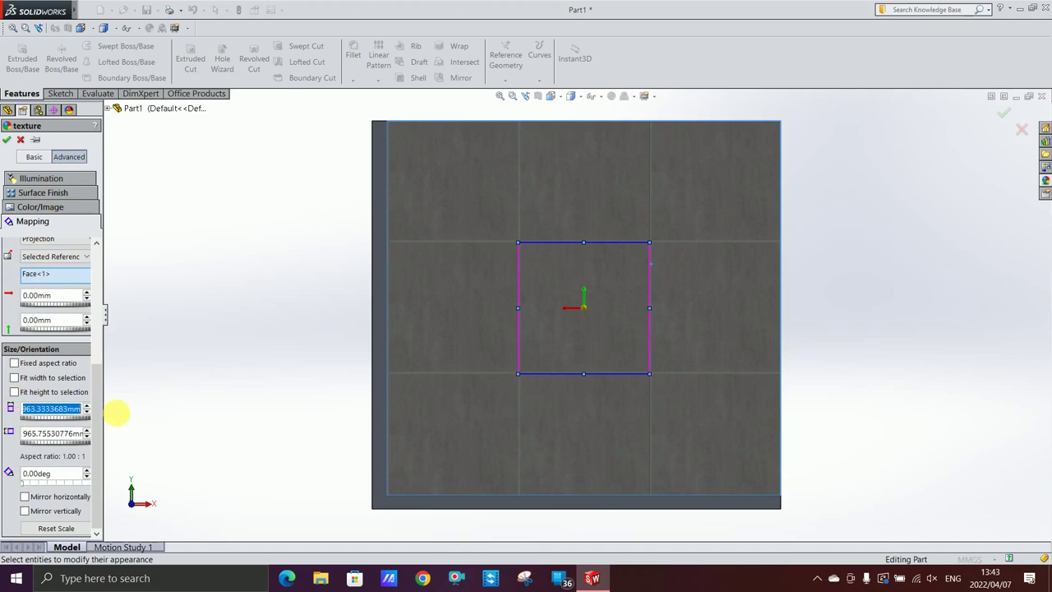
{"action": "type", "text": "600.00mm"}
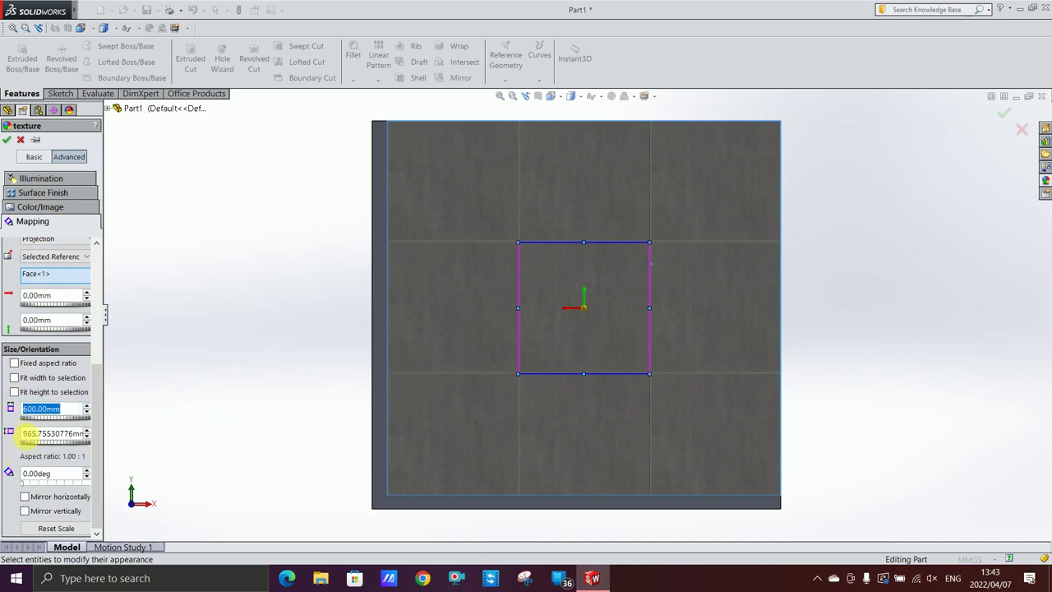
{"action": "double_click", "coordinate": [29, 432]}
{"action": "type", "text": "600.00mm"}
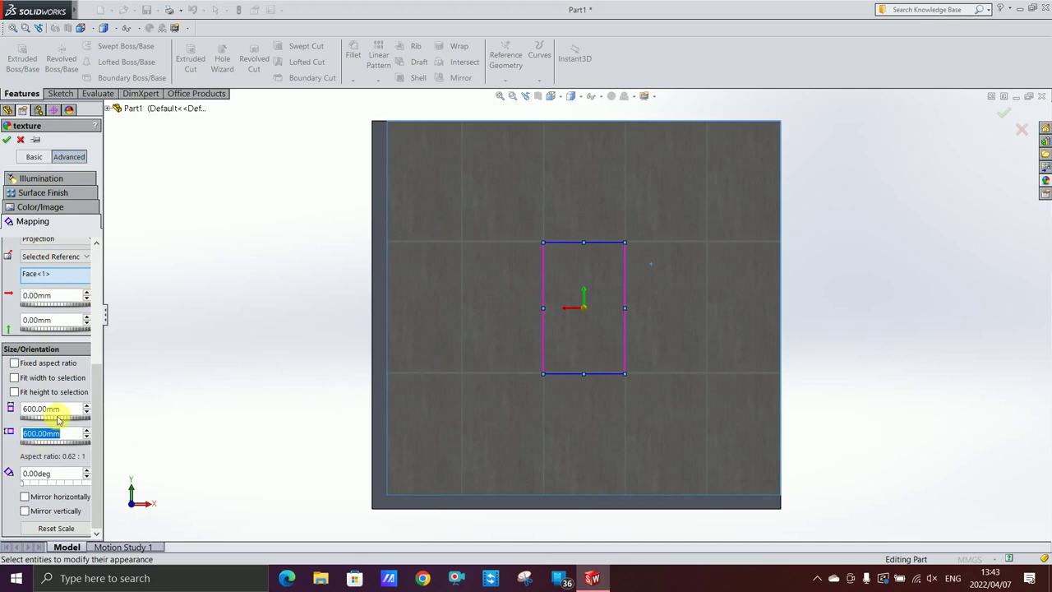
{"action": "left_click", "coordinate": [66, 408]}
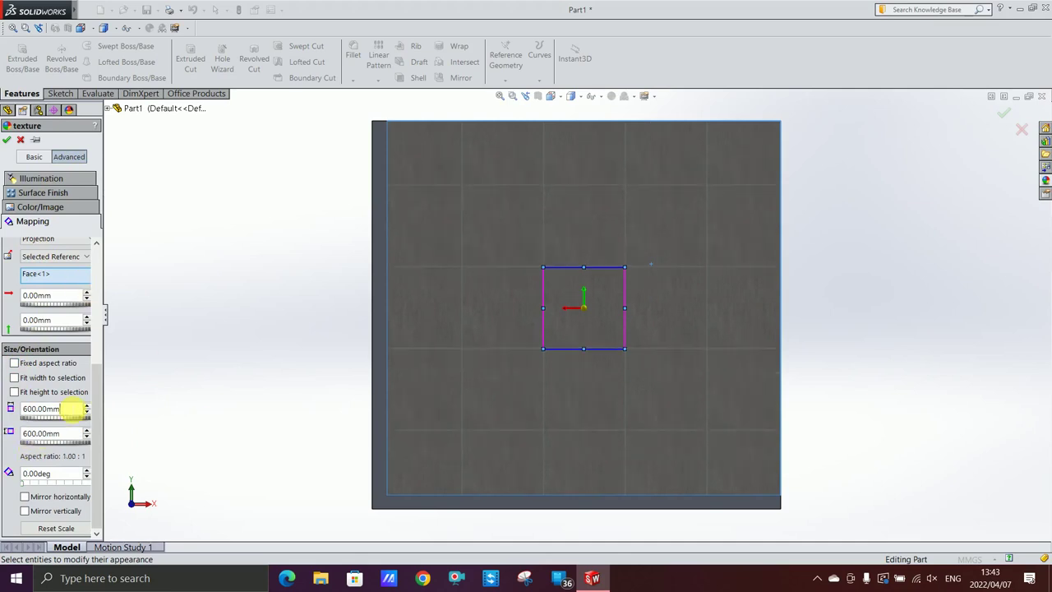
Step: Drag the back wall's mapping so its tile grid lines up with the floor edge
{"action": "middle_click_drag", "start_coordinate": [642, 398], "coordinate": [633, 471]}
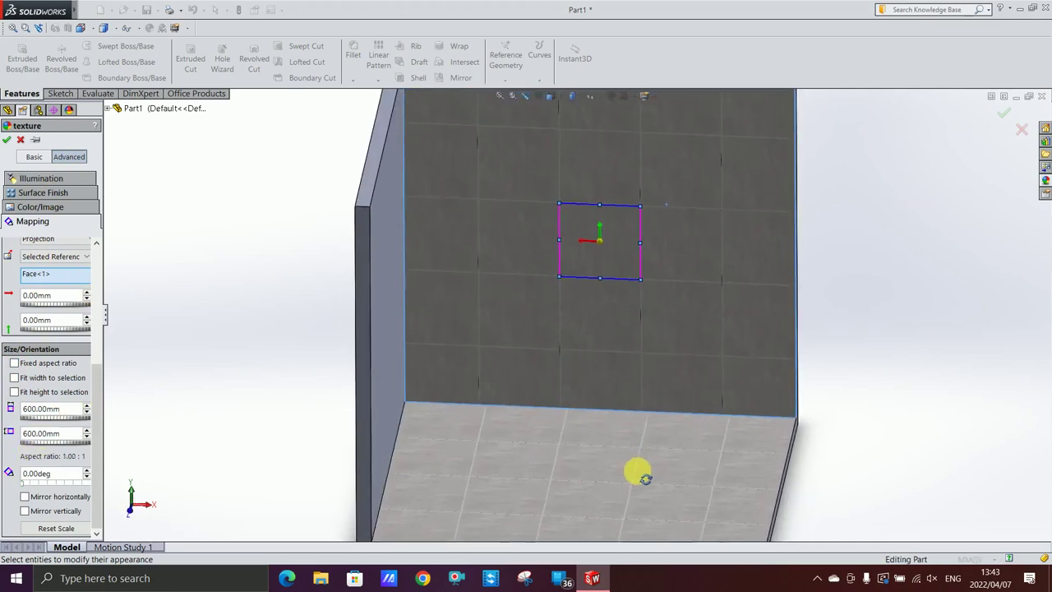
{"action": "scroll", "coordinate": [573, 346], "scroll_direction": "down", "scroll_amount": 2}
{"action": "scroll", "coordinate": [574, 346], "scroll_direction": "down", "scroll_amount": 2}
{"action": "scroll", "coordinate": [601, 299], "scroll_direction": "down", "scroll_amount": 1}
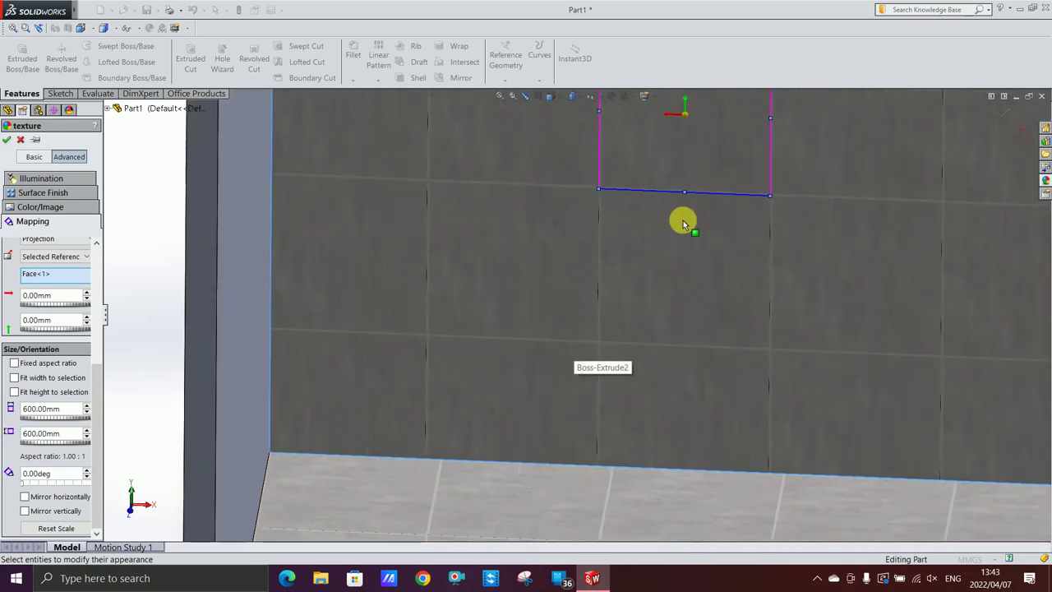
{"action": "left_click_drag", "start_coordinate": [678, 156], "coordinate": [694, 154]}
{"action": "scroll", "coordinate": [645, 489], "scroll_direction": "down", "scroll_amount": 2}
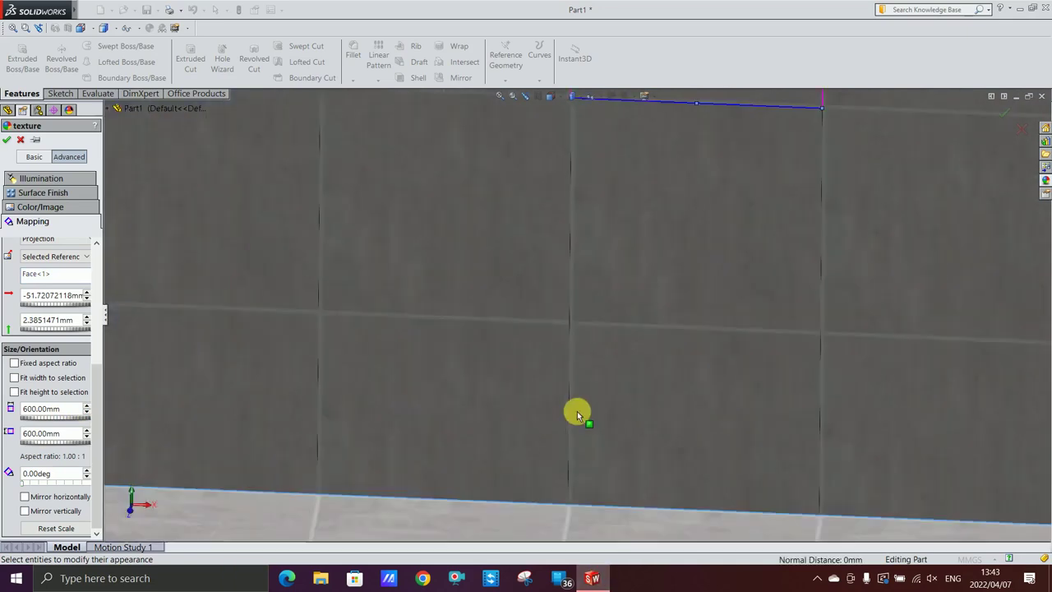
{"action": "scroll", "coordinate": [577, 415], "scroll_direction": "down", "scroll_amount": 3}
{"action": "scroll", "coordinate": [582, 320], "scroll_direction": "down", "scroll_amount": 2}
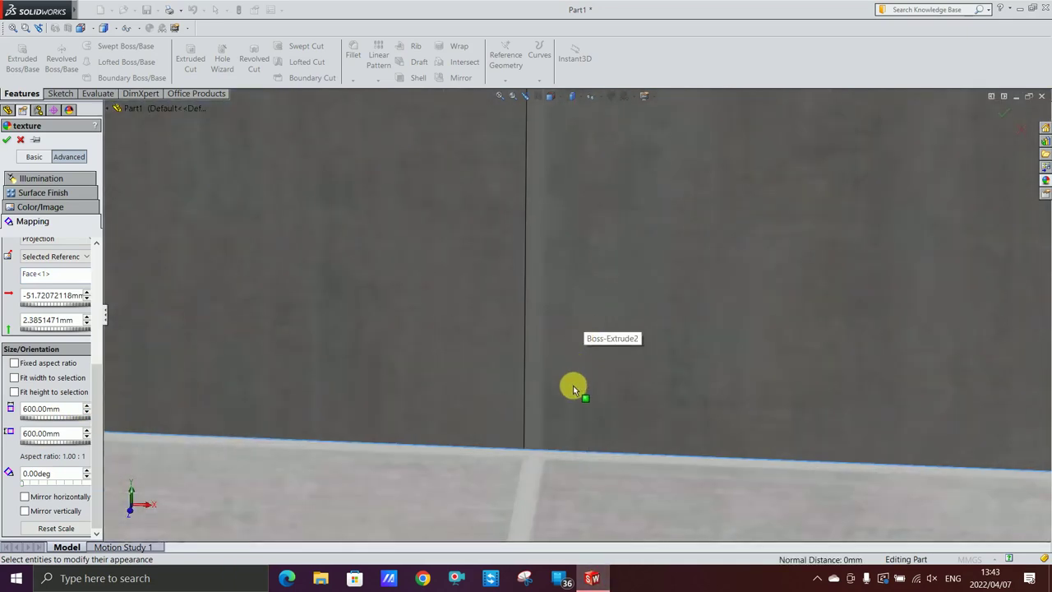
{"action": "scroll", "coordinate": [632, 251], "scroll_direction": "up", "scroll_amount": 5}
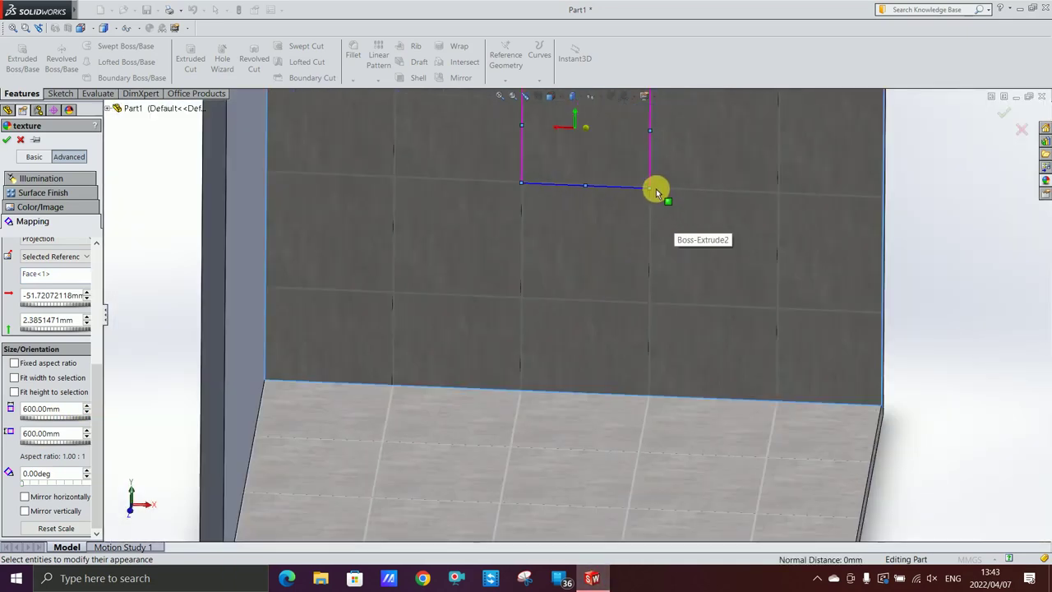
{"action": "scroll", "coordinate": [656, 189], "scroll_direction": "up", "scroll_amount": 5}
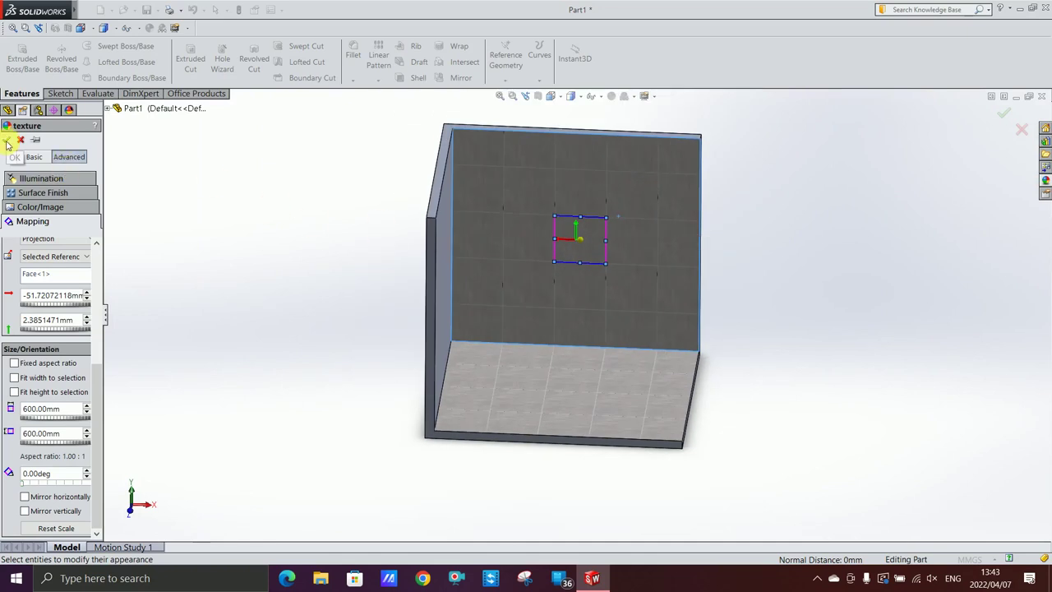
{"action": "scroll", "coordinate": [591, 219], "scroll_direction": "down", "scroll_amount": 2}
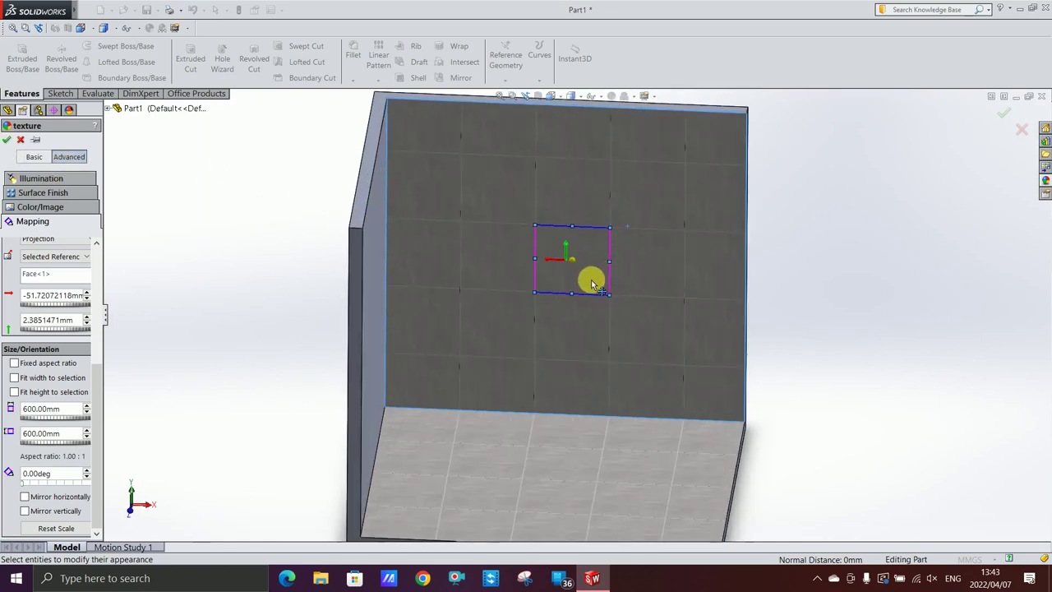
{"action": "left_click_drag", "start_coordinate": [583, 281], "coordinate": [575, 387]}
{"action": "scroll", "coordinate": [571, 402], "scroll_direction": "down", "scroll_amount": 3}
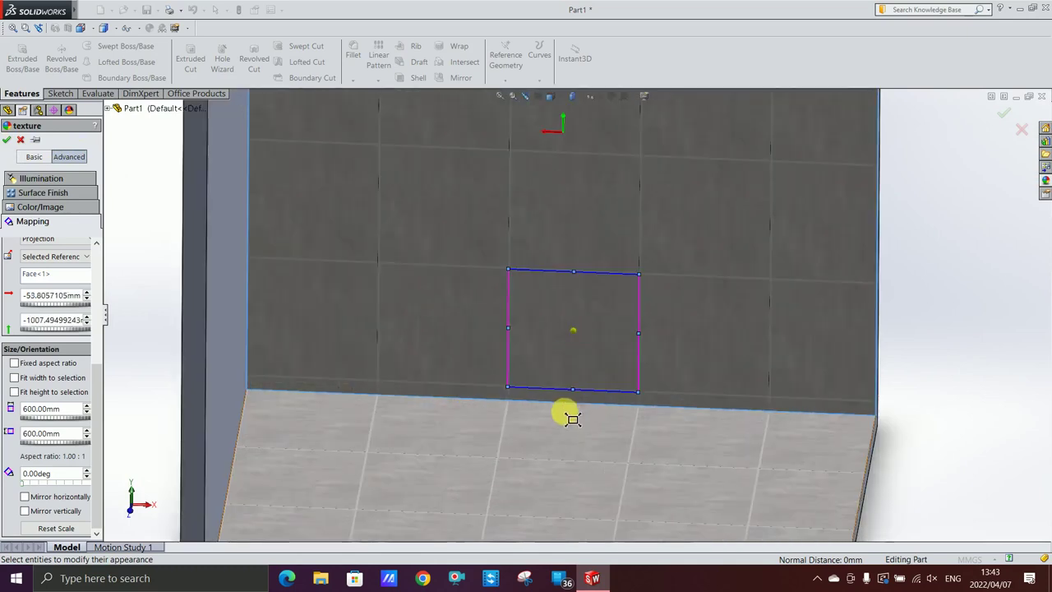
{"action": "scroll", "coordinate": [526, 349], "scroll_direction": "down", "scroll_amount": 2}
{"action": "left_click_drag", "start_coordinate": [580, 336], "coordinate": [579, 395]}
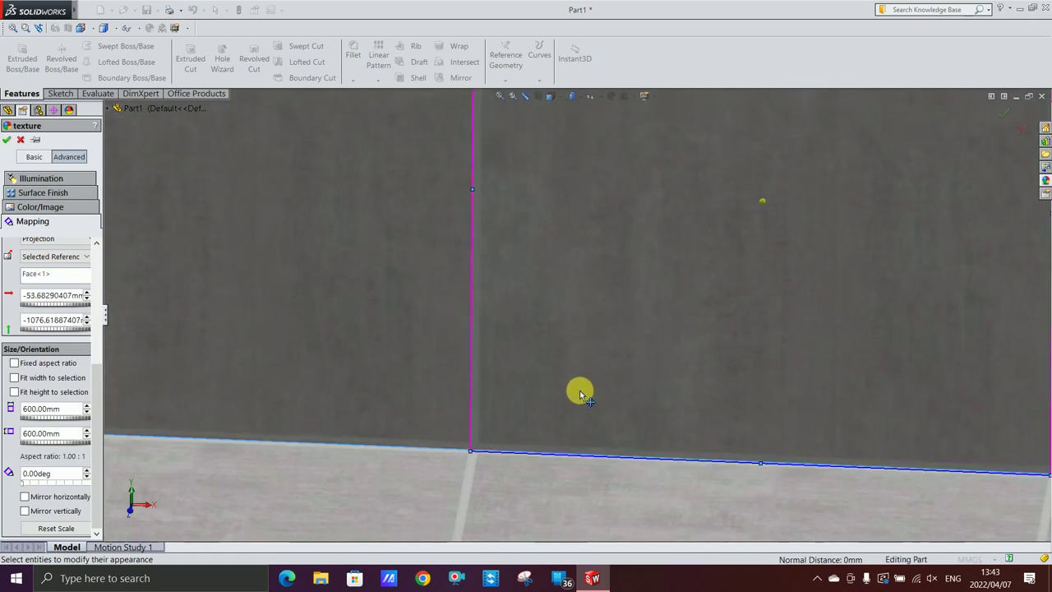
{"action": "scroll", "coordinate": [579, 390], "scroll_direction": "up", "scroll_amount": 6}
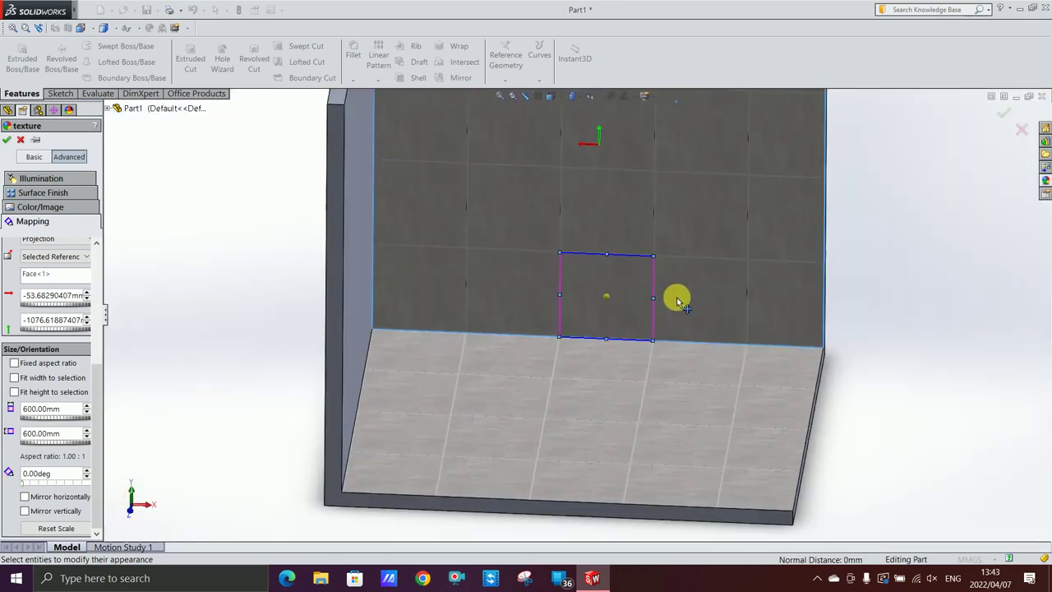
Step: Accept the back wall appearance and start editing the left inner wall's appearance
{"action": "left_click", "coordinate": [41, 178]}
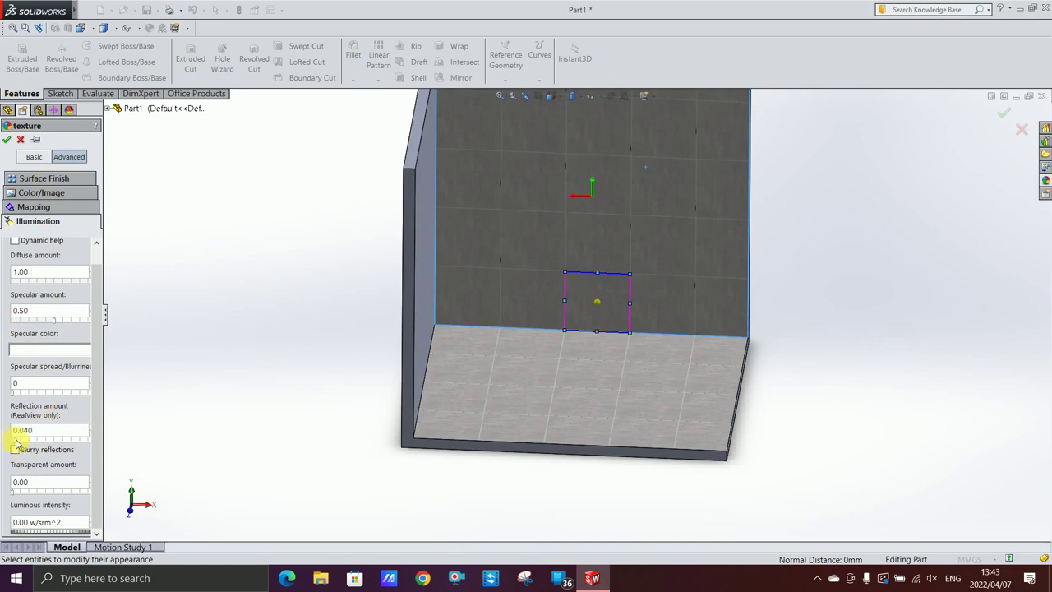
{"action": "left_click", "coordinate": [6, 140]}
{"action": "middle_click_drag", "start_coordinate": [312, 254], "coordinate": [453, 222]}
{"action": "left_click", "coordinate": [453, 220]}
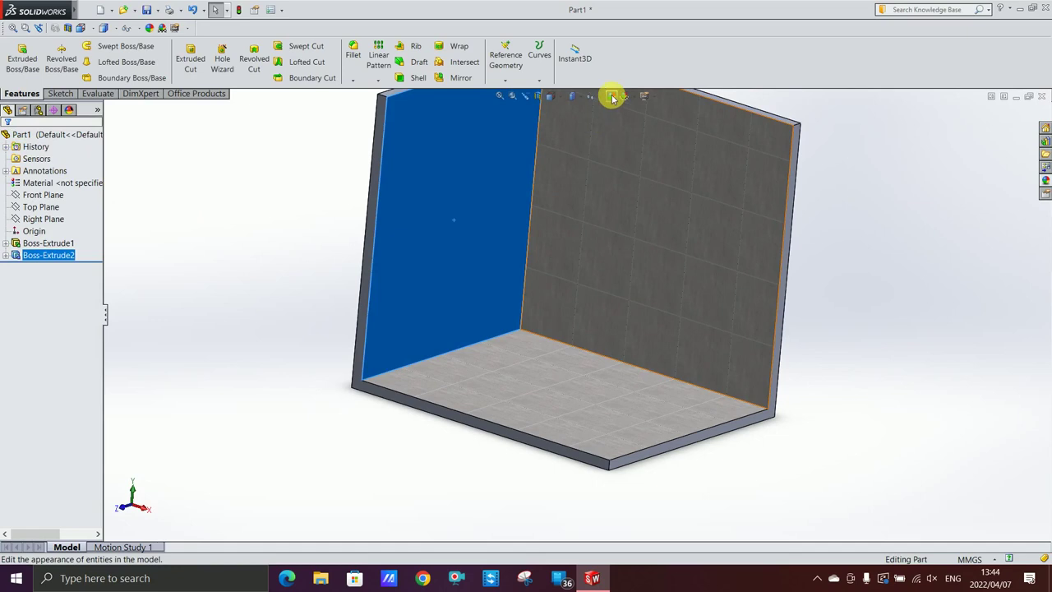
{"action": "left_click", "coordinate": [612, 98]}
Step: Apply the Stone > Paving asphalt 2d appearance to the left wall
{"action": "scroll", "coordinate": [928, 166], "scroll_direction": "down", "scroll_amount": 2}
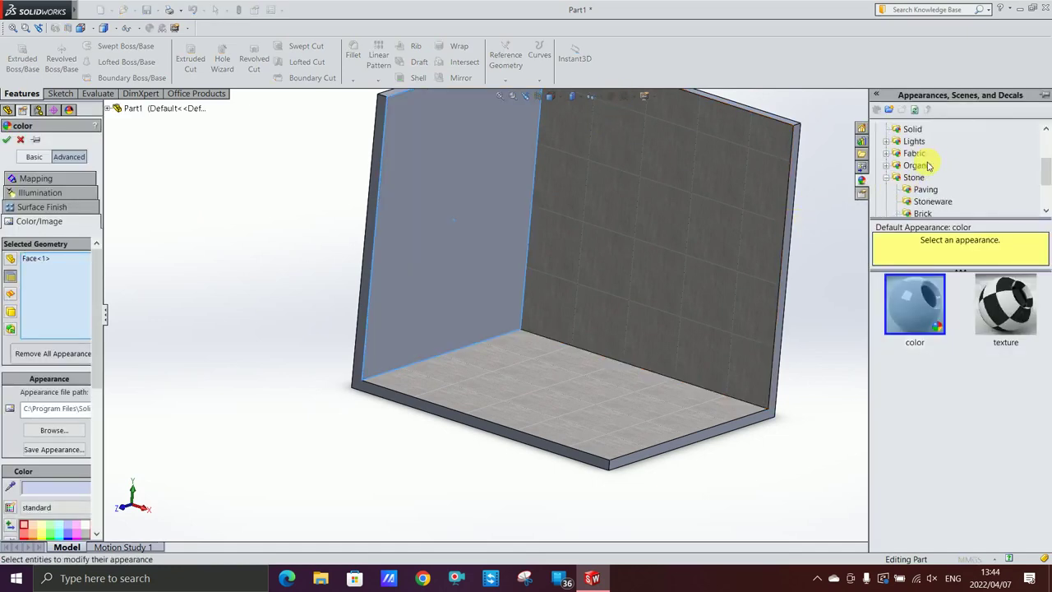
{"action": "scroll", "coordinate": [927, 168], "scroll_direction": "down", "scroll_amount": 3}
{"action": "scroll", "coordinate": [924, 182], "scroll_direction": "up", "scroll_amount": 1}
{"action": "left_click", "coordinate": [925, 165]}
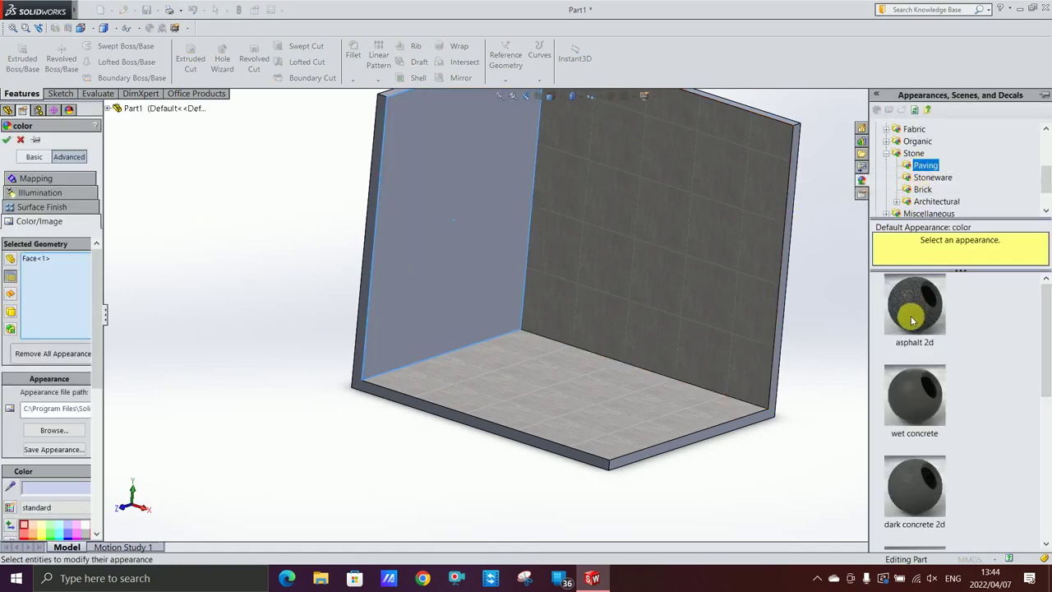
{"action": "left_click", "coordinate": [908, 305]}
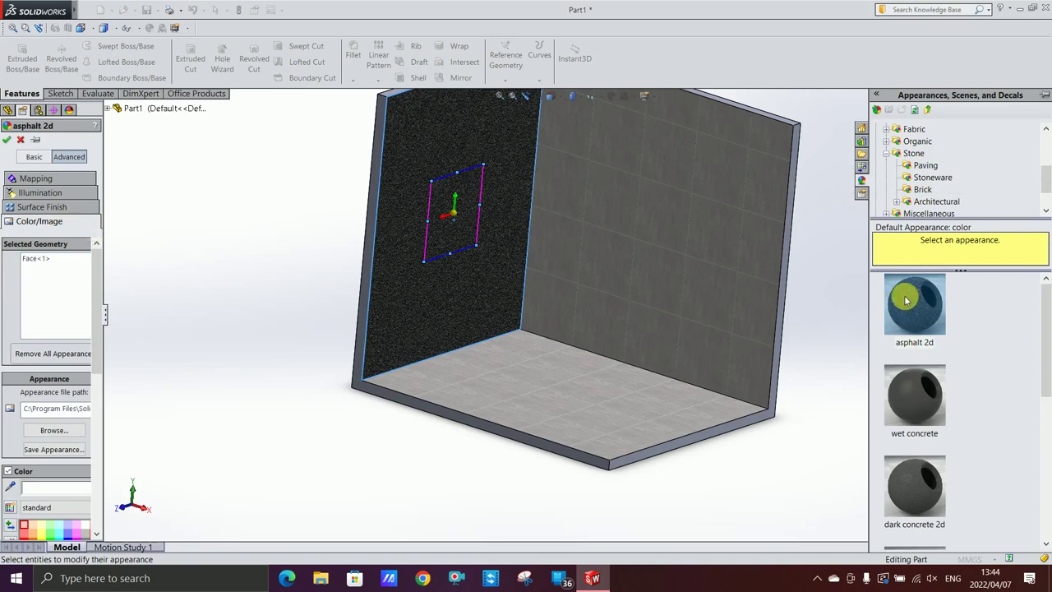
Step: Replace the asphalt with the Aaa Tile 600x600 2.0 image on the left wall
{"action": "scroll", "coordinate": [32, 301], "scroll_direction": "down", "scroll_amount": 5}
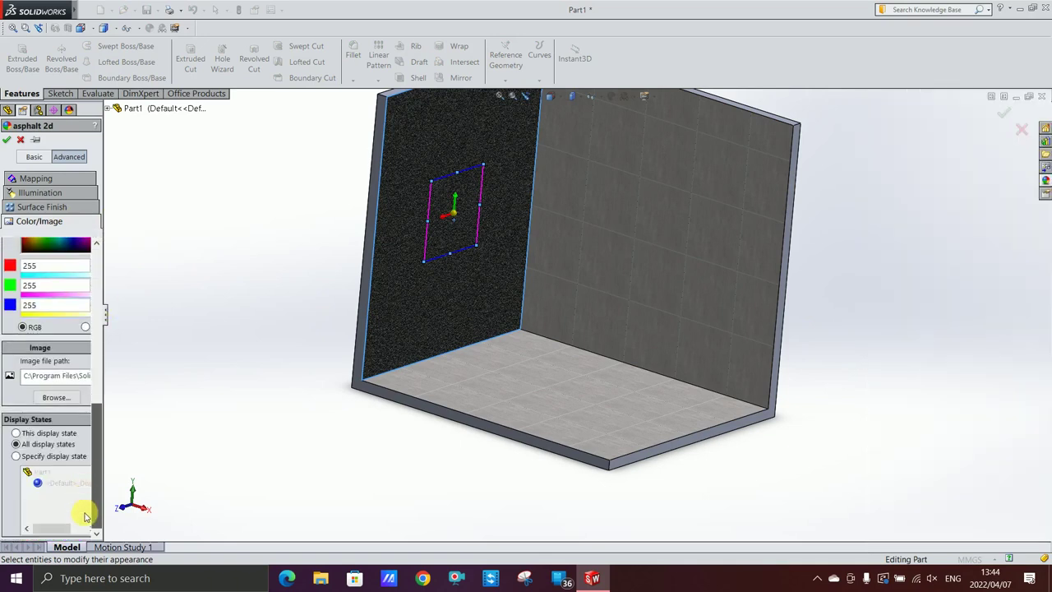
{"action": "left_click", "coordinate": [53, 398]}
{"action": "left_click", "coordinate": [337, 271]}
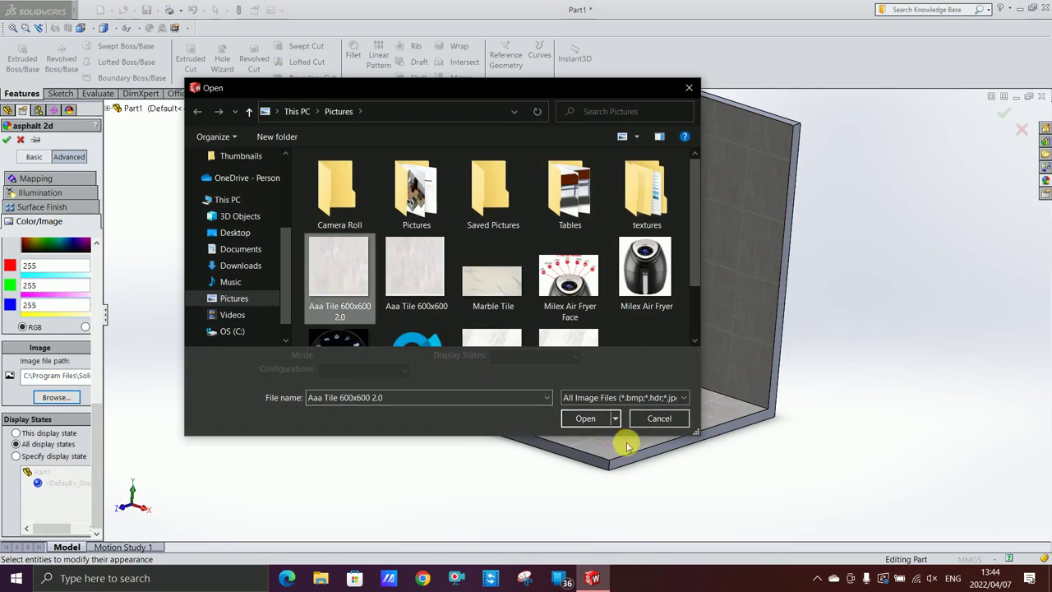
{"action": "left_click", "coordinate": [585, 418]}
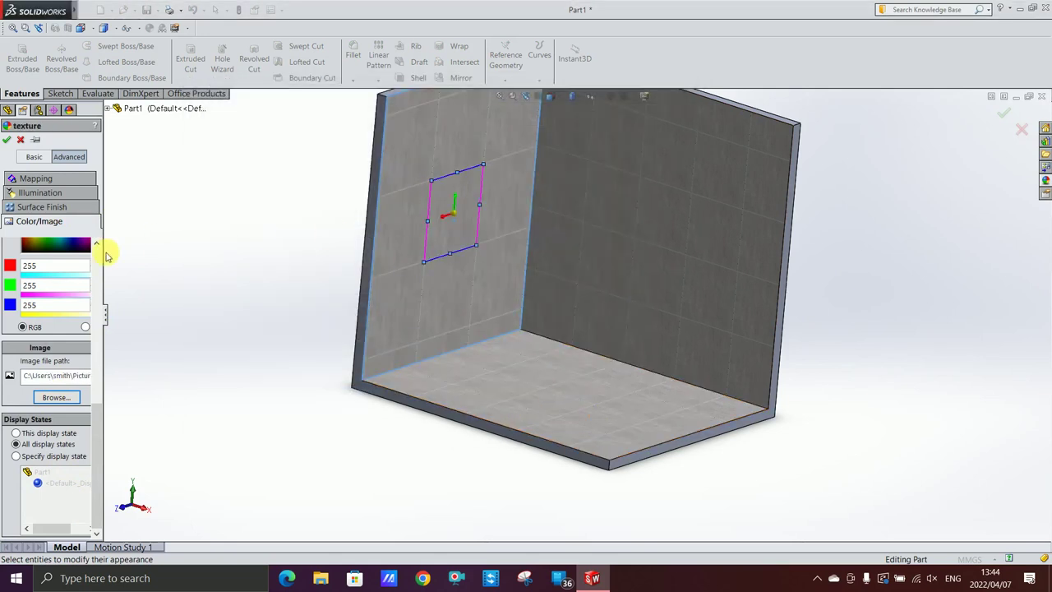
{"action": "left_click", "coordinate": [65, 176]}
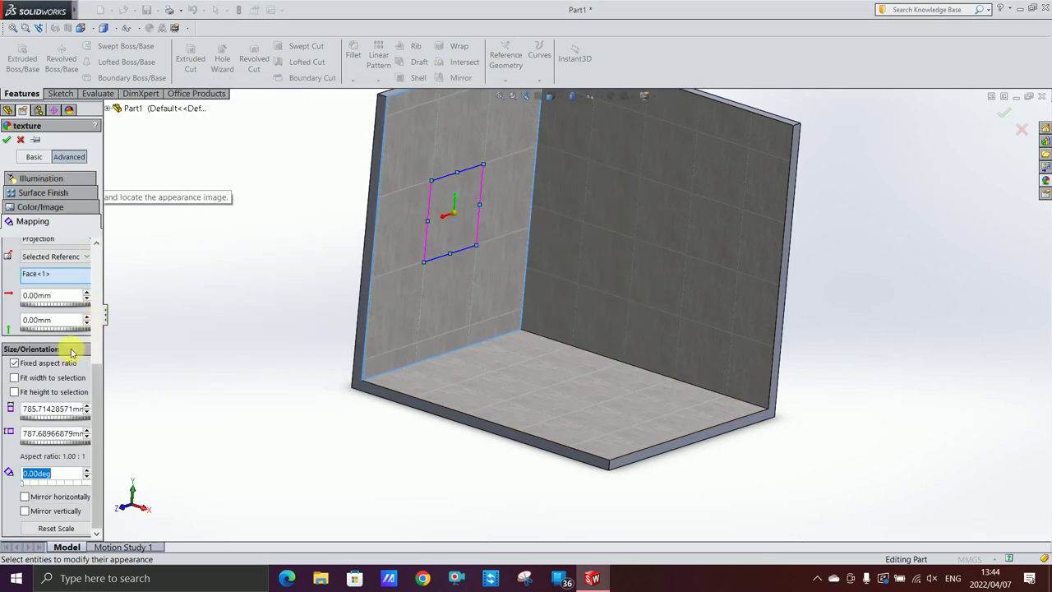
Step: Unlock the aspect ratio and size the left wall's tile texture to 600 × 600 mm
{"action": "left_click", "coordinate": [14, 364]}
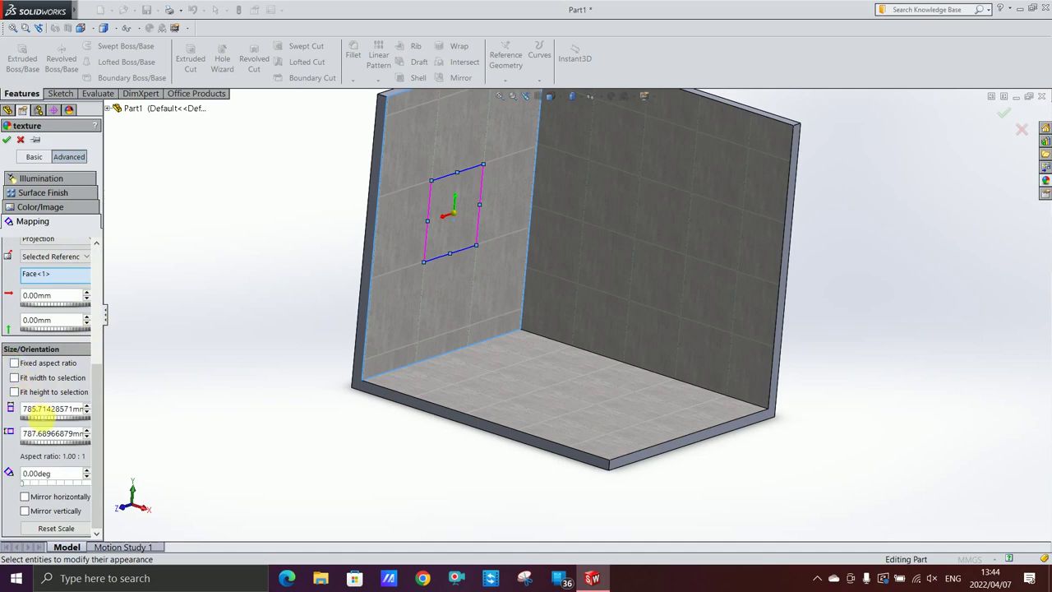
{"action": "double_click", "coordinate": [37, 408]}
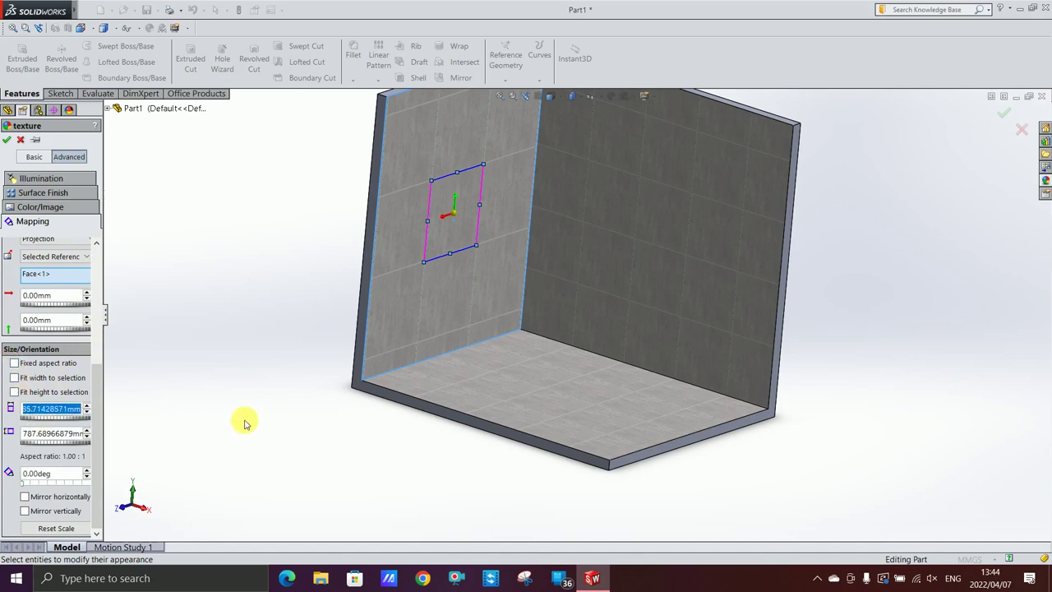
{"action": "type", "text": "600.00mm"}
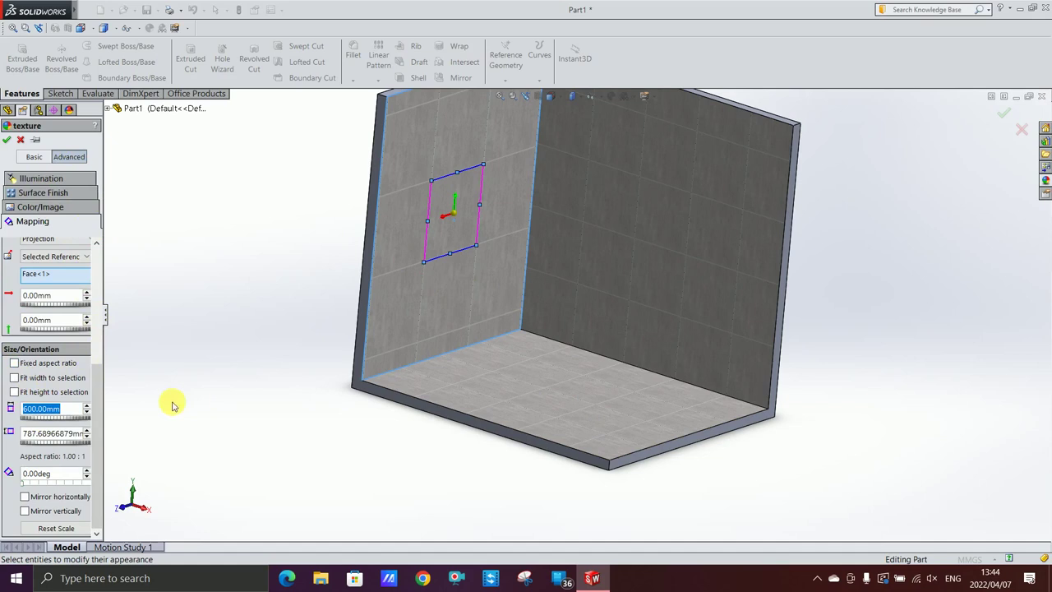
{"action": "double_click", "coordinate": [31, 435]}
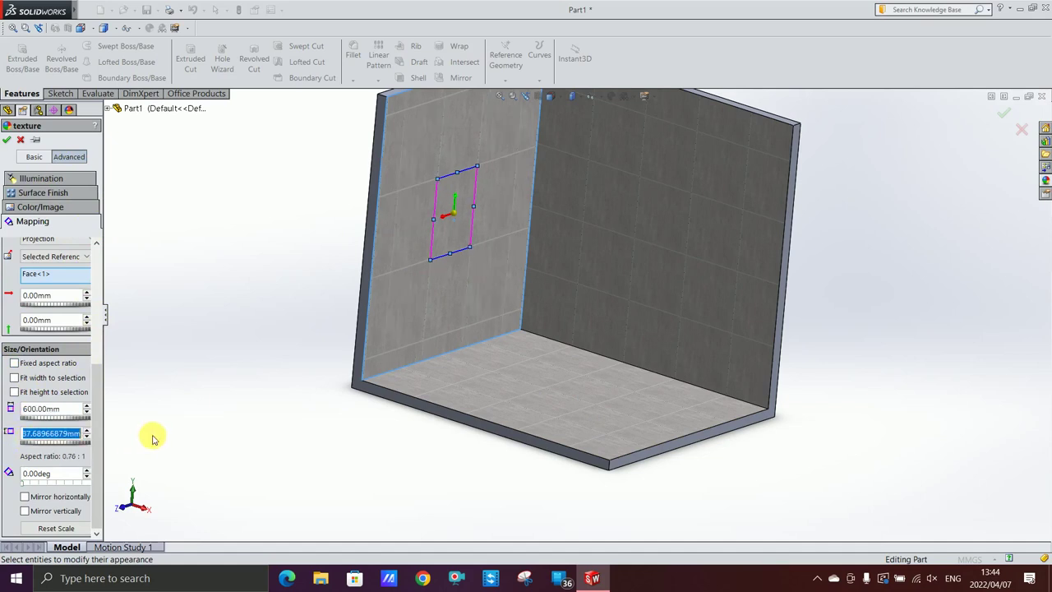
{"action": "type", "text": "600.00mm"}
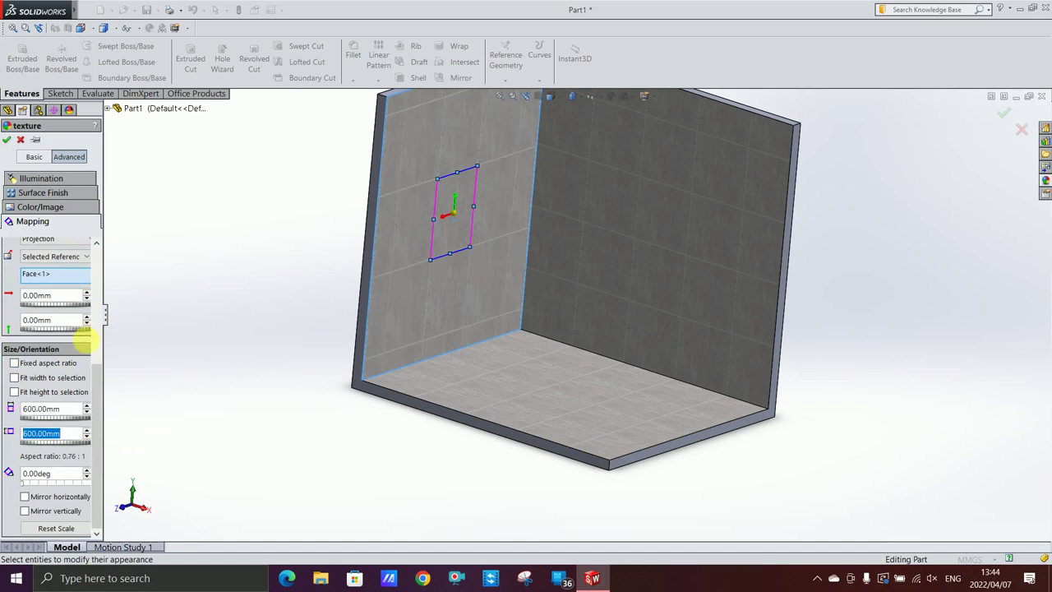
Step: Set the left wall's reflection amount to 0.050 and accept the appearance
{"action": "left_click", "coordinate": [33, 178]}
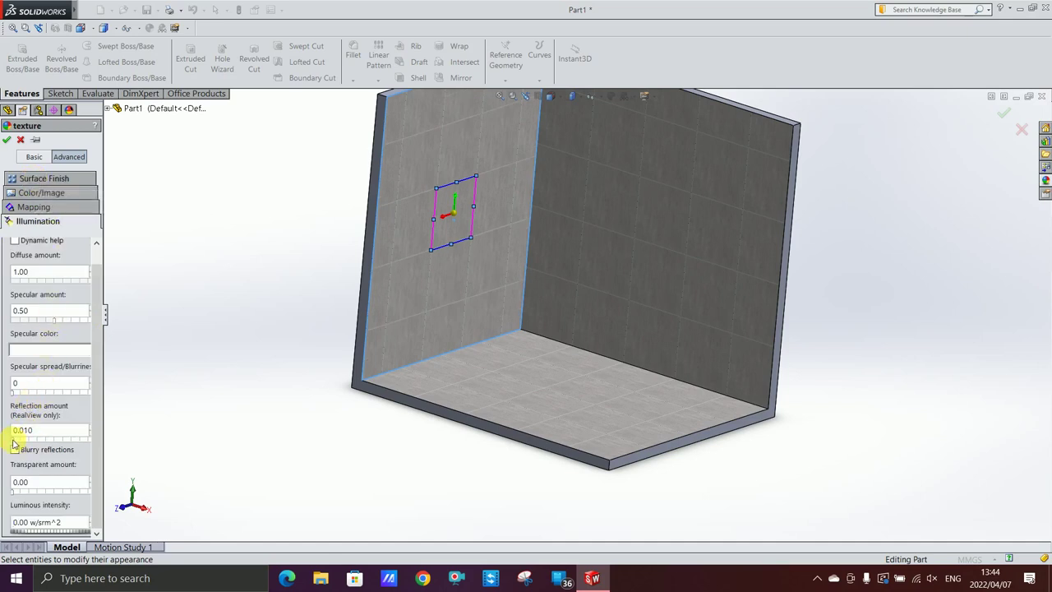
{"action": "left_click", "coordinate": [20, 431]}
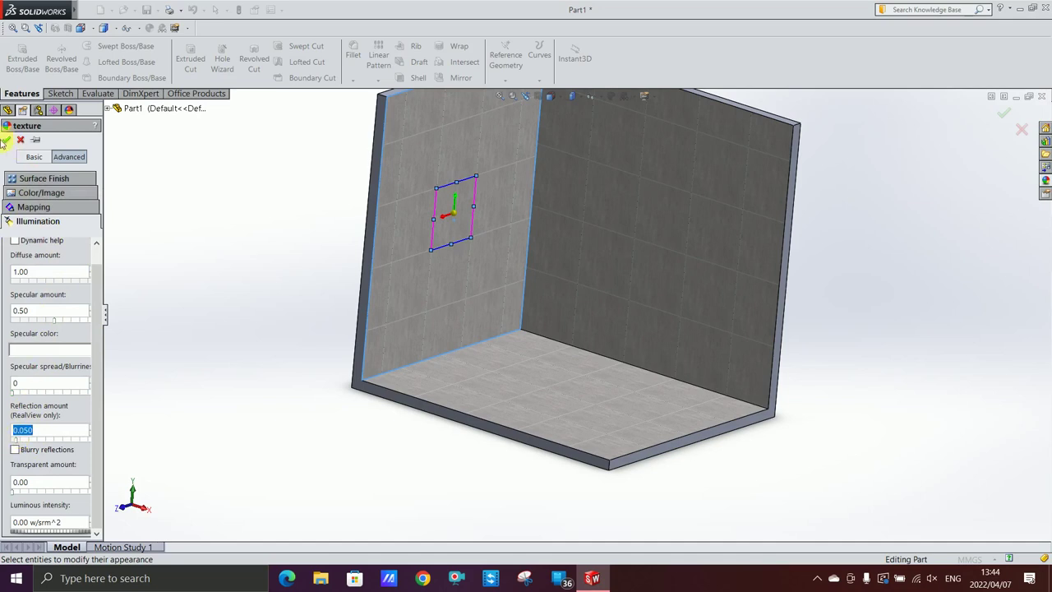
{"action": "left_click", "coordinate": [7, 140]}
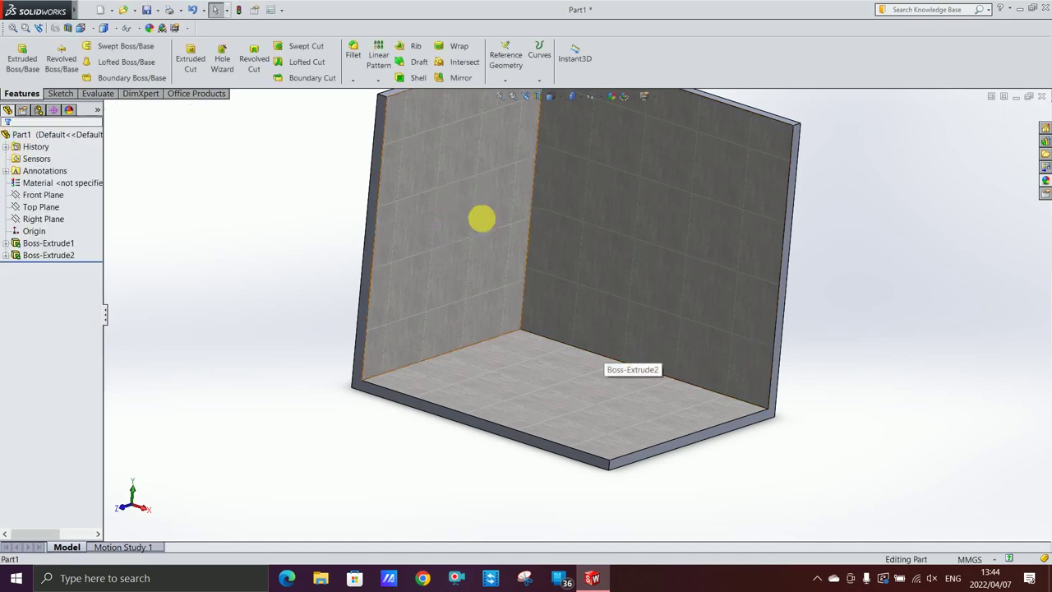
{"action": "left_click", "coordinate": [482, 218]}
Step: Drag the left wall's texture mapping so the tiles align with the corner and floor edge
{"action": "left_click", "coordinate": [611, 97]}
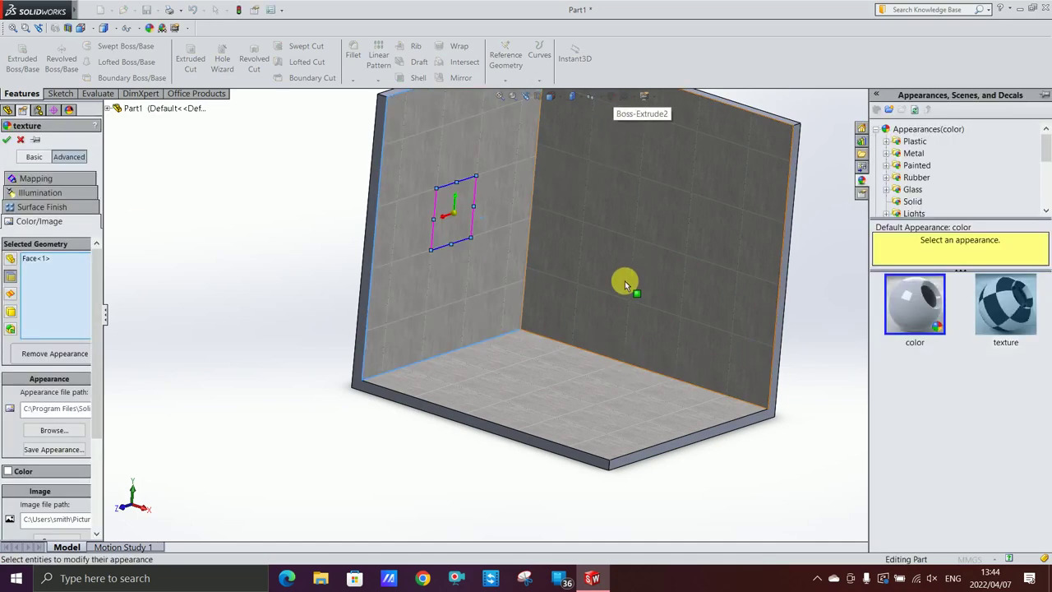
{"action": "middle_click_drag", "start_coordinate": [622, 282], "coordinate": [586, 280]}
{"action": "scroll", "coordinate": [504, 266], "scroll_direction": "down", "scroll_amount": 4}
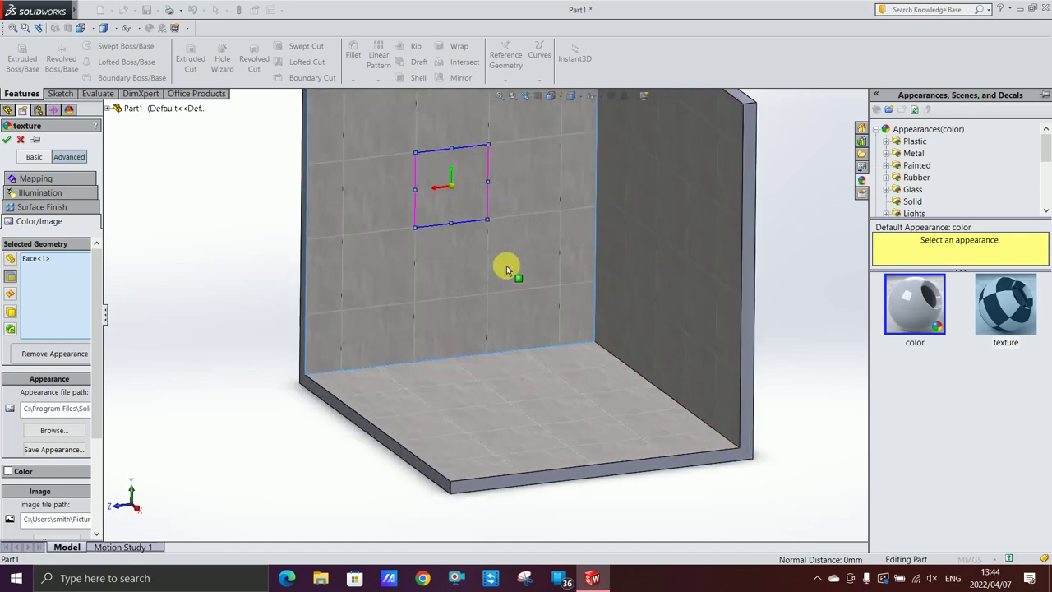
{"action": "middle_click_drag", "start_coordinate": [697, 193], "coordinate": [557, 255]}
{"action": "scroll", "coordinate": [364, 324], "scroll_direction": "up", "scroll_amount": 3}
{"action": "scroll", "coordinate": [448, 404], "scroll_direction": "down", "scroll_amount": 1}
{"action": "scroll", "coordinate": [501, 407], "scroll_direction": "up", "scroll_amount": 4}
{"action": "scroll", "coordinate": [501, 407], "scroll_direction": "down", "scroll_amount": 3}
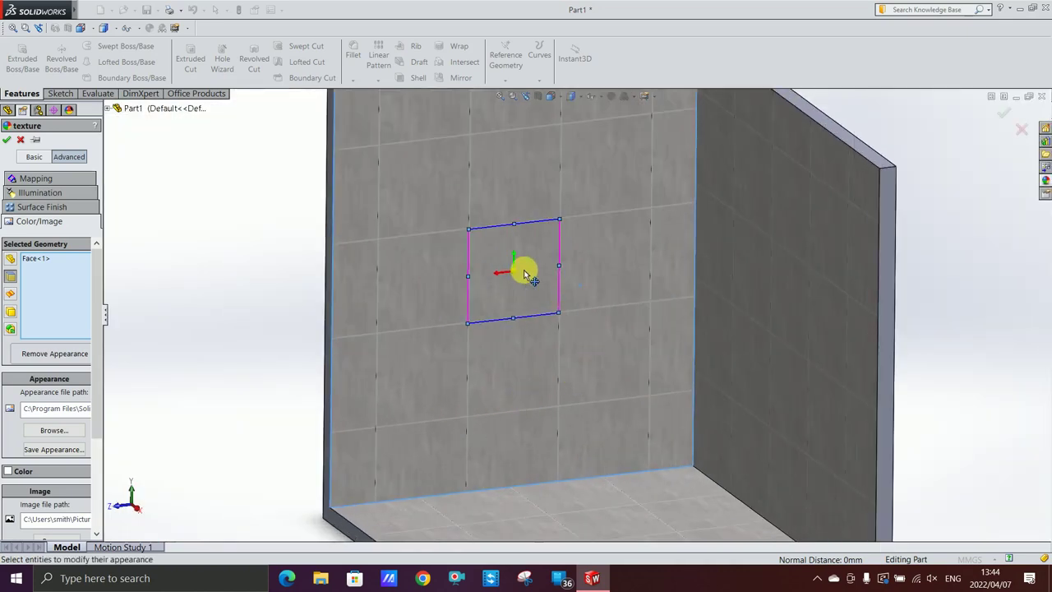
{"action": "left_click_drag", "start_coordinate": [526, 275], "coordinate": [481, 260]}
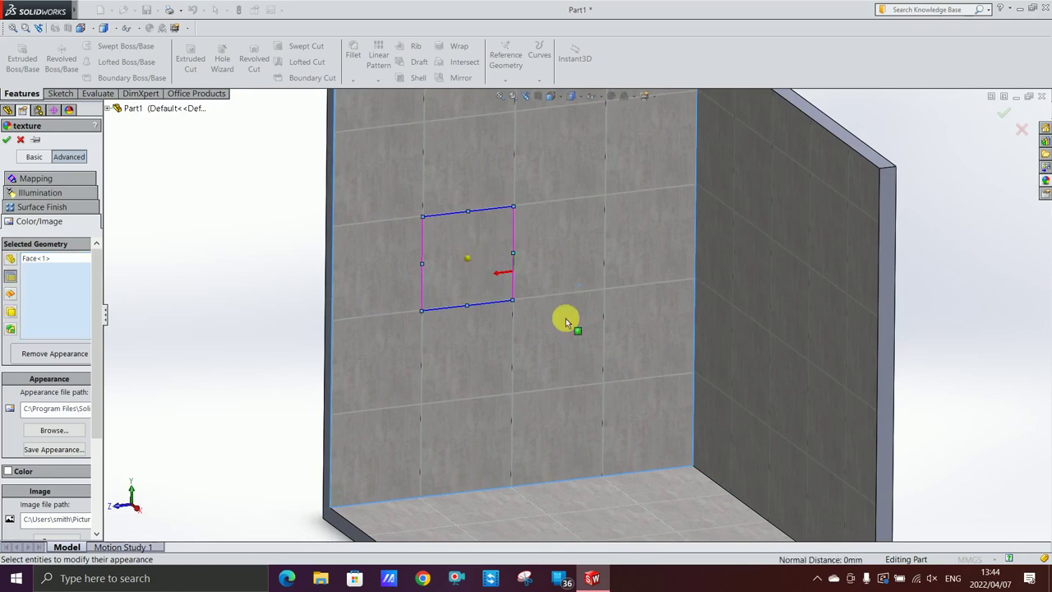
{"action": "left_click_drag", "start_coordinate": [476, 261], "coordinate": [642, 416]}
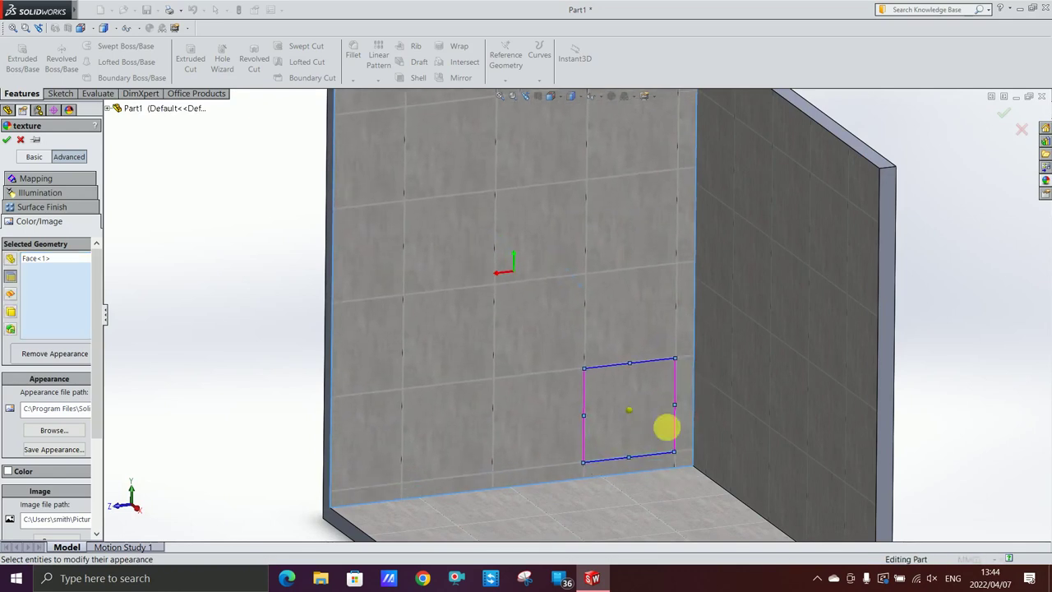
{"action": "scroll", "coordinate": [666, 427], "scroll_direction": "up", "scroll_amount": 3}
{"action": "scroll", "coordinate": [674, 416], "scroll_direction": "down", "scroll_amount": 6}
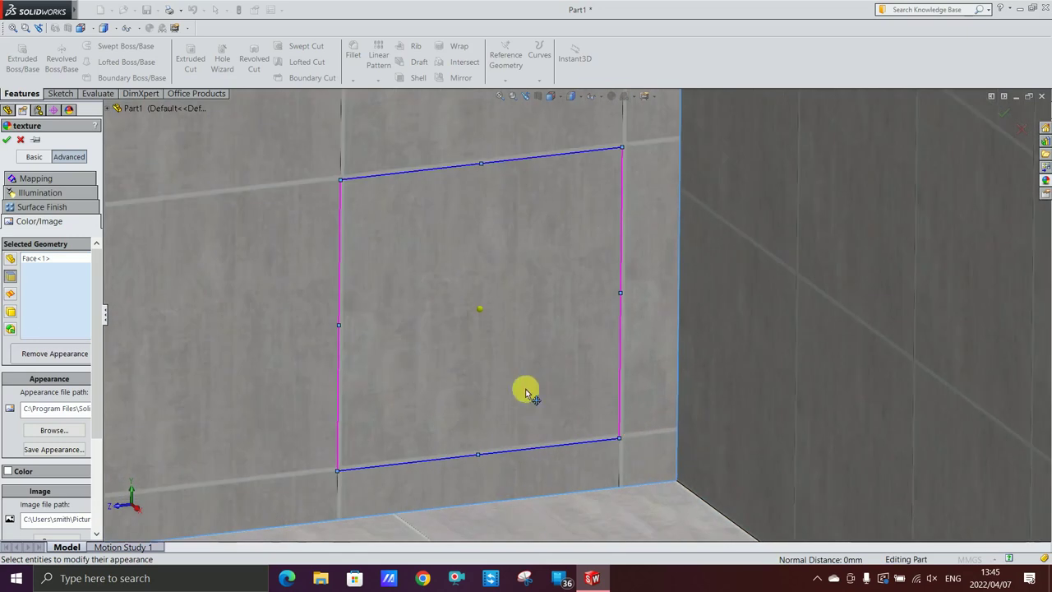
{"action": "left_click_drag", "start_coordinate": [469, 307], "coordinate": [526, 355]}
{"action": "scroll", "coordinate": [529, 332], "scroll_direction": "up", "scroll_amount": 6}
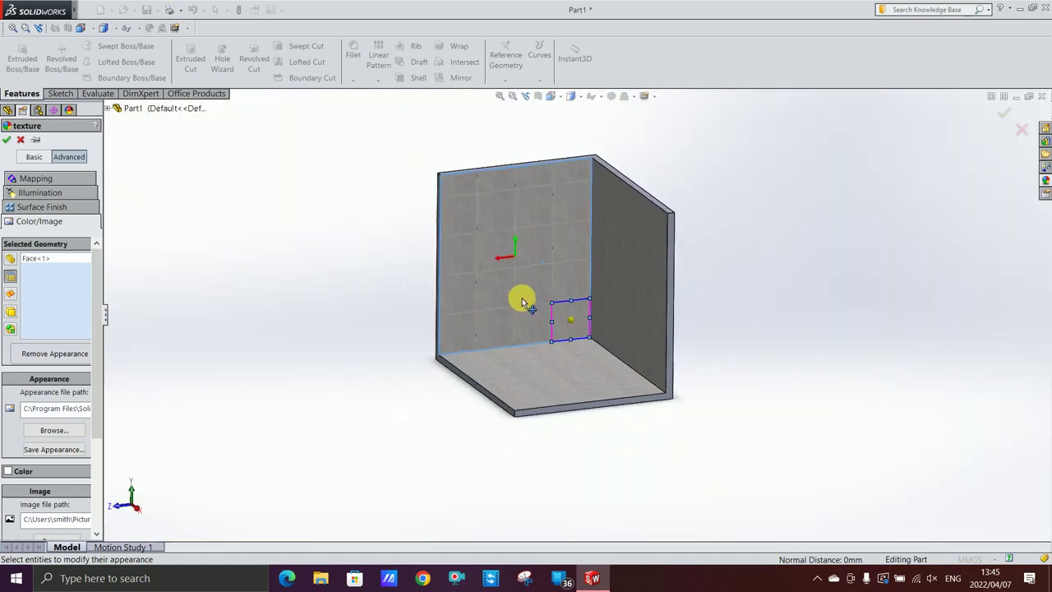
Step: Accept the new left wall mapping and orbit the view into the room's corner
{"action": "left_click", "coordinate": [7, 139]}
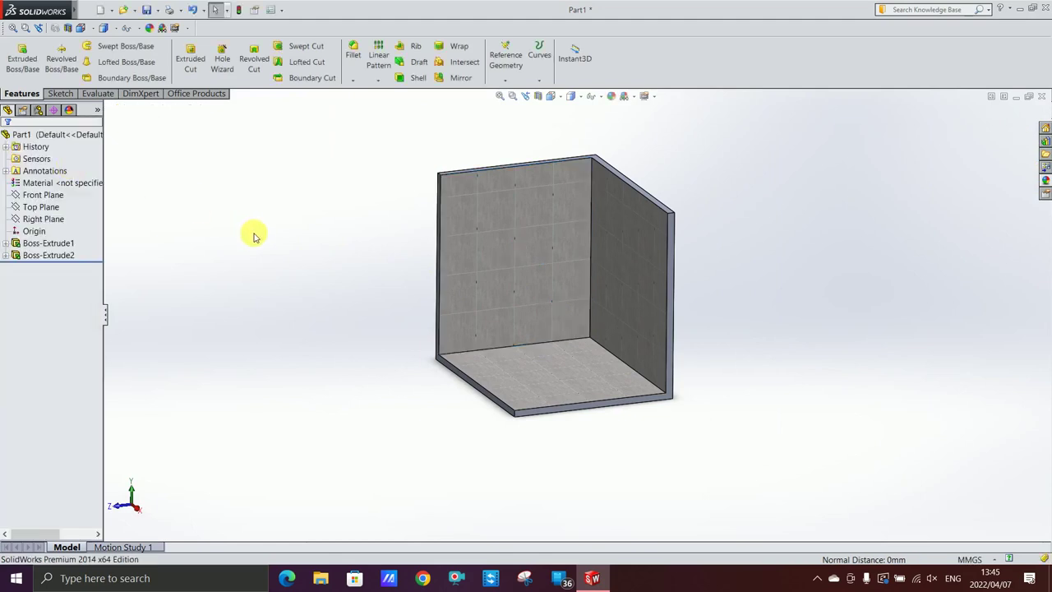
{"action": "middle_click_drag", "start_coordinate": [581, 332], "coordinate": [660, 315]}
{"action": "scroll", "coordinate": [608, 308], "scroll_direction": "up", "scroll_amount": 3}
{"action": "scroll", "coordinate": [594, 289], "scroll_direction": "down", "scroll_amount": 3}
{"action": "middle_click_drag", "start_coordinate": [592, 310], "coordinate": [592, 309]}
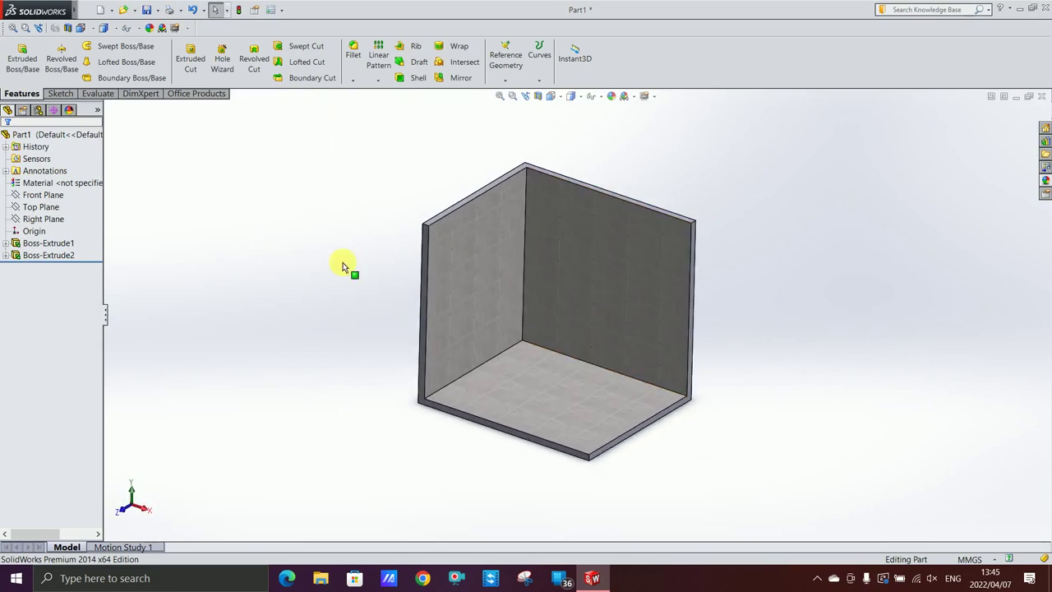
Step: Enable the PhotoView 360 add-in, render a preview of the room, then close it
{"action": "left_click", "coordinate": [189, 95]}
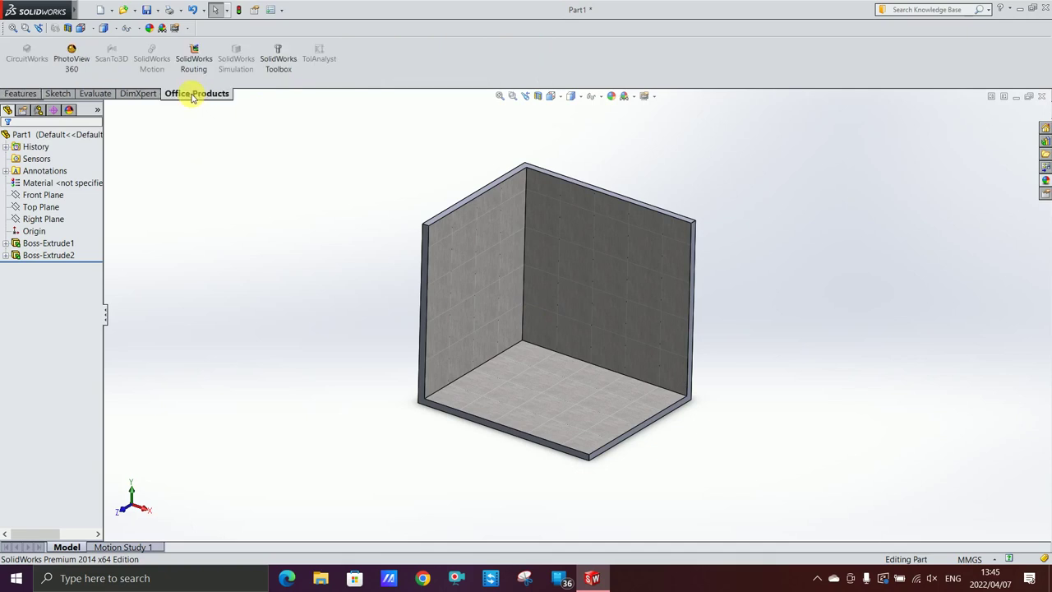
{"action": "left_click", "coordinate": [71, 53]}
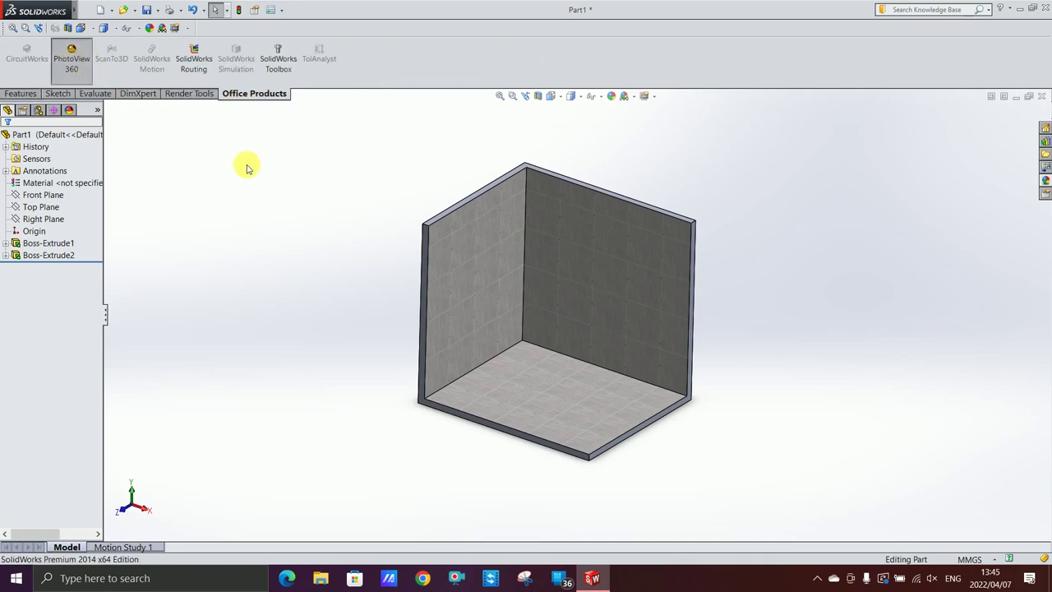
{"action": "left_click", "coordinate": [202, 94]}
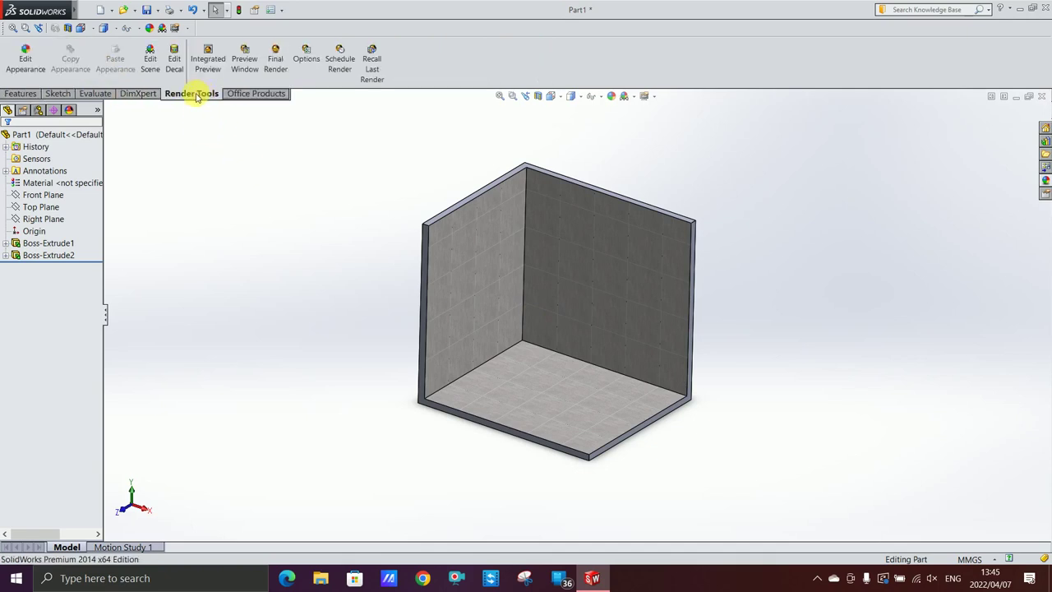
{"action": "left_click", "coordinate": [245, 63]}
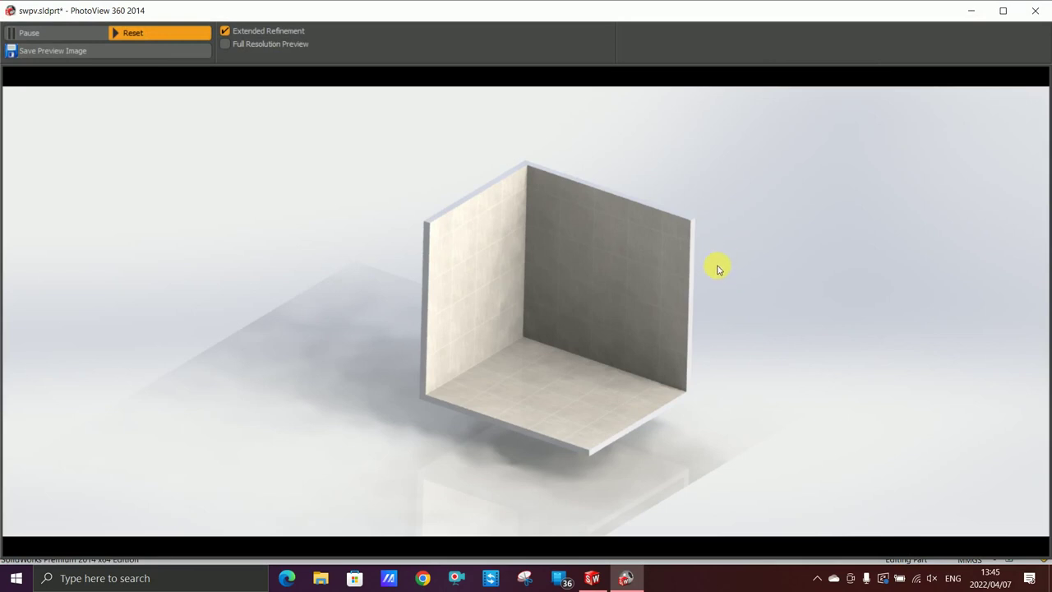
{"action": "left_click", "coordinate": [1034, 10]}
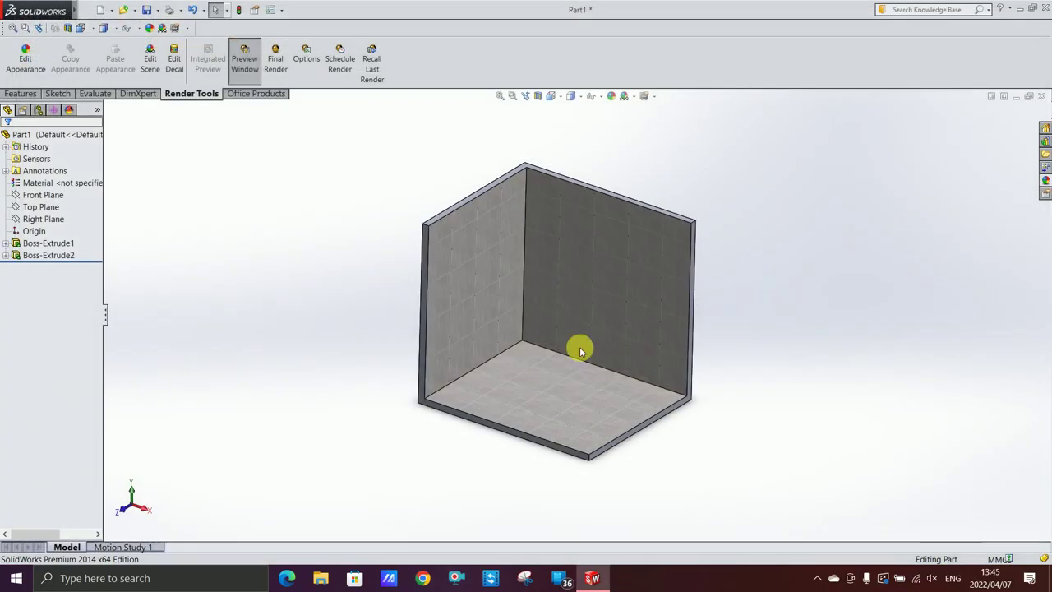
Step: Raise the left wall's tile reflection amount to 0.100
{"action": "left_click", "coordinate": [499, 286]}
{"action": "left_click", "coordinate": [609, 95]}
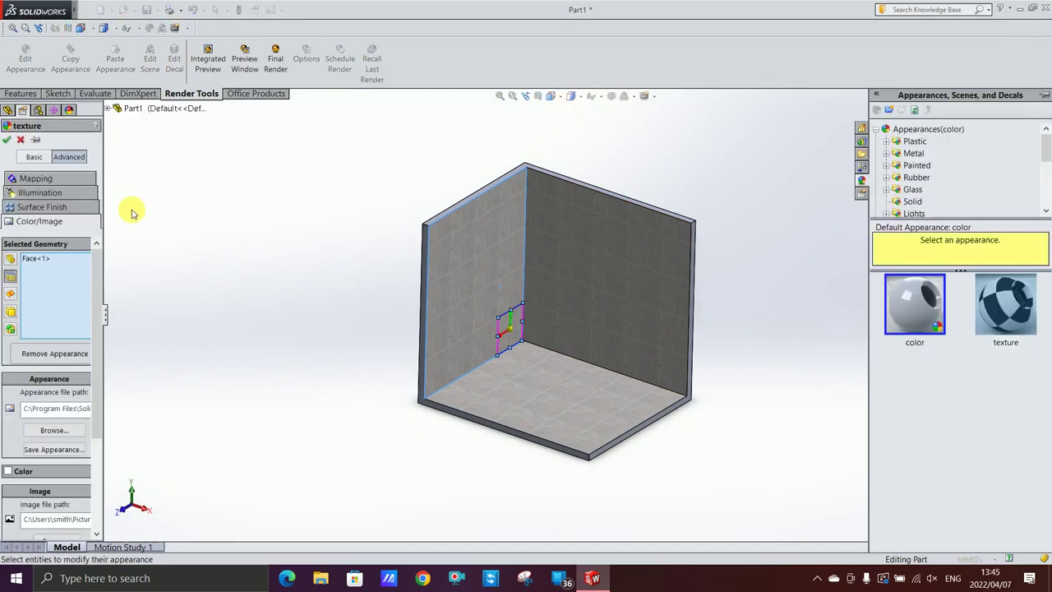
{"action": "left_click", "coordinate": [39, 193]}
{"action": "left_click", "coordinate": [41, 220]}
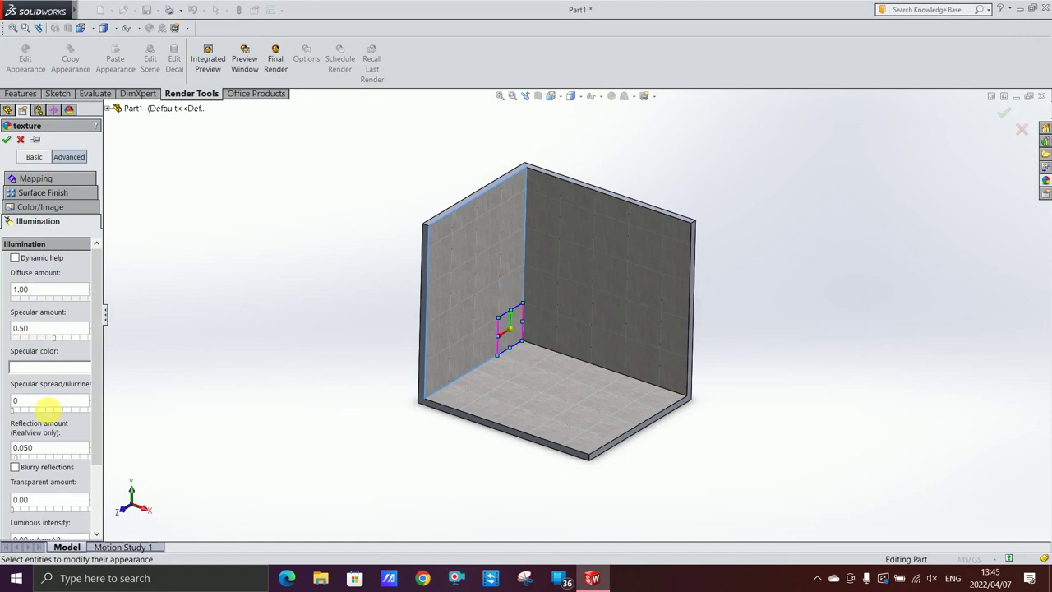
{"action": "left_click", "coordinate": [18, 458]}
{"action": "left_click", "coordinate": [7, 138]}
Step: Set the back wall's tile reflection amount to 0.100
{"action": "left_click", "coordinate": [554, 271]}
{"action": "left_click", "coordinate": [611, 95]}
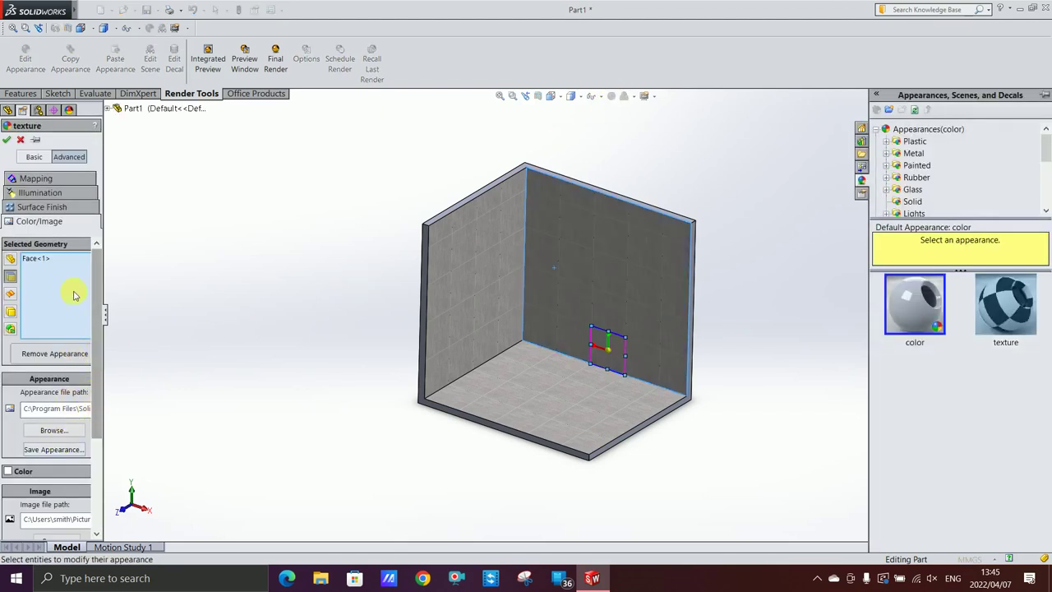
{"action": "left_click", "coordinate": [39, 192]}
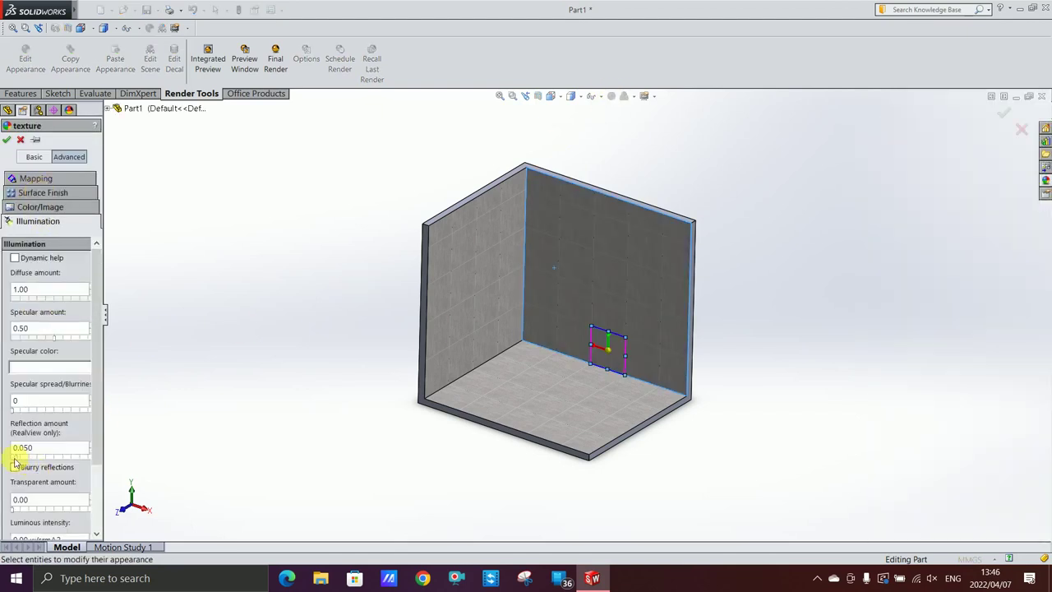
{"action": "left_click", "coordinate": [6, 139]}
Step: Set the floor's tile reflection amount to 0.100
{"action": "left_click", "coordinate": [515, 390]}
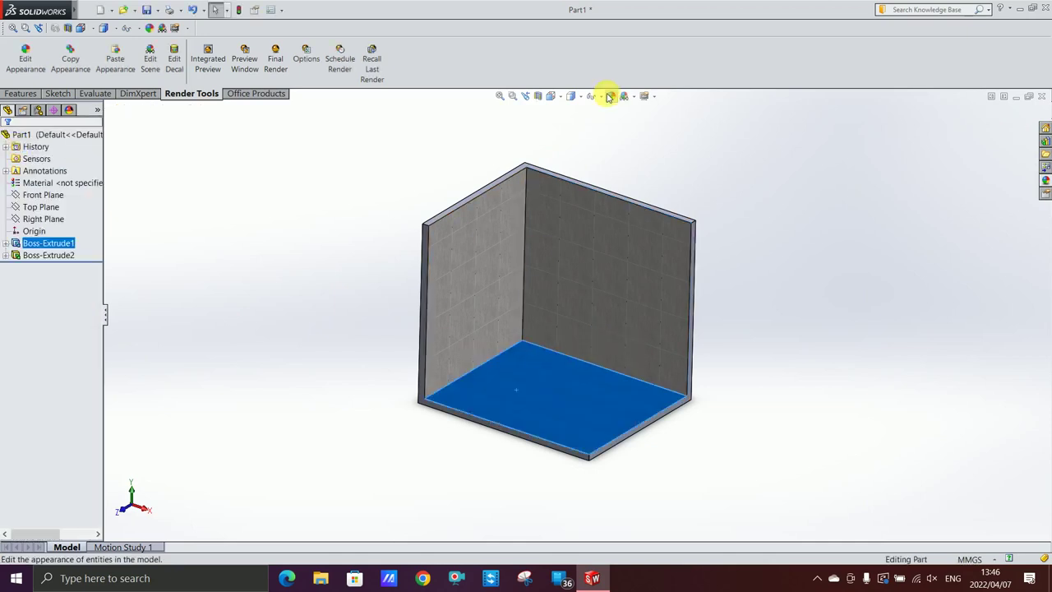
{"action": "left_click", "coordinate": [608, 96]}
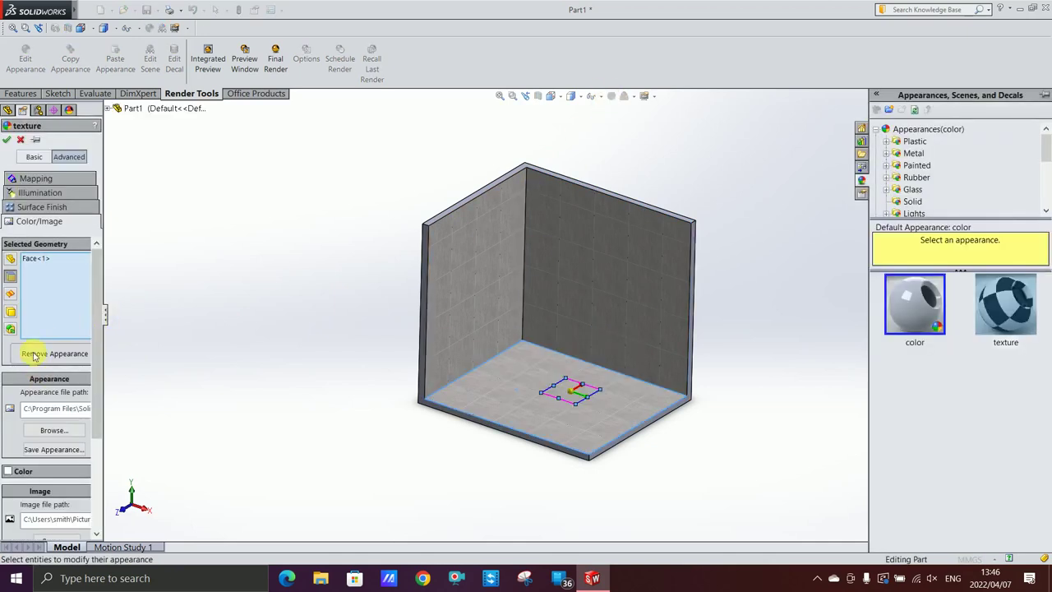
{"action": "left_click", "coordinate": [45, 221]}
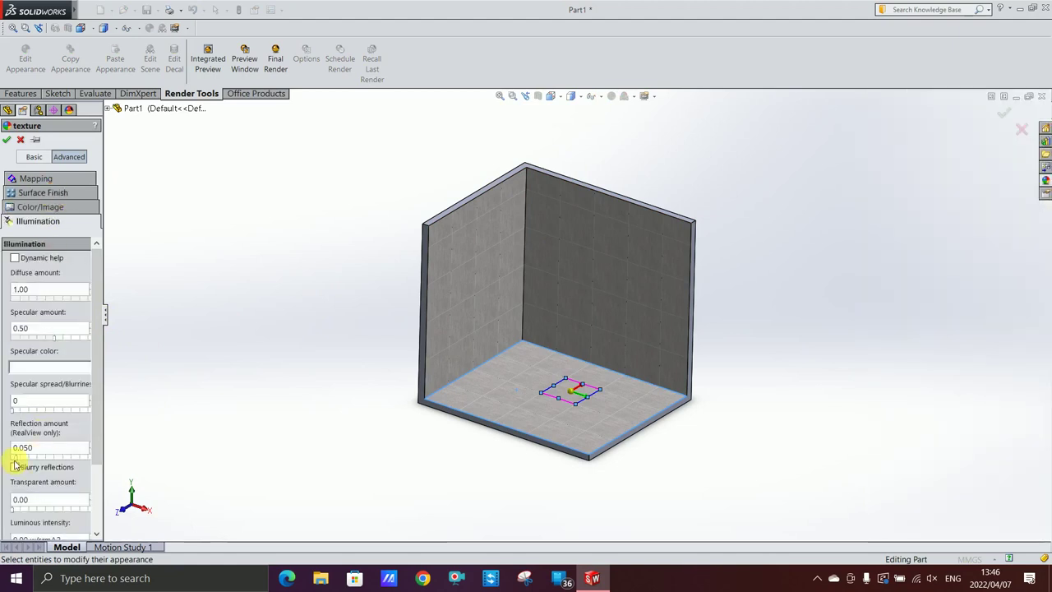
{"action": "left_click_drag", "start_coordinate": [14, 456], "coordinate": [17, 457]}
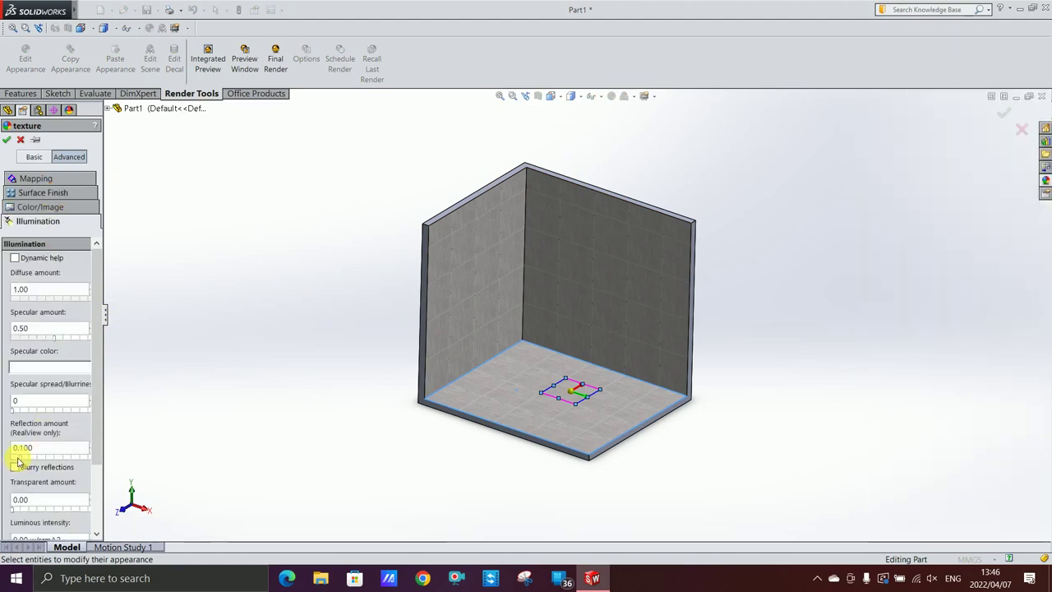
{"action": "left_click", "coordinate": [7, 138]}
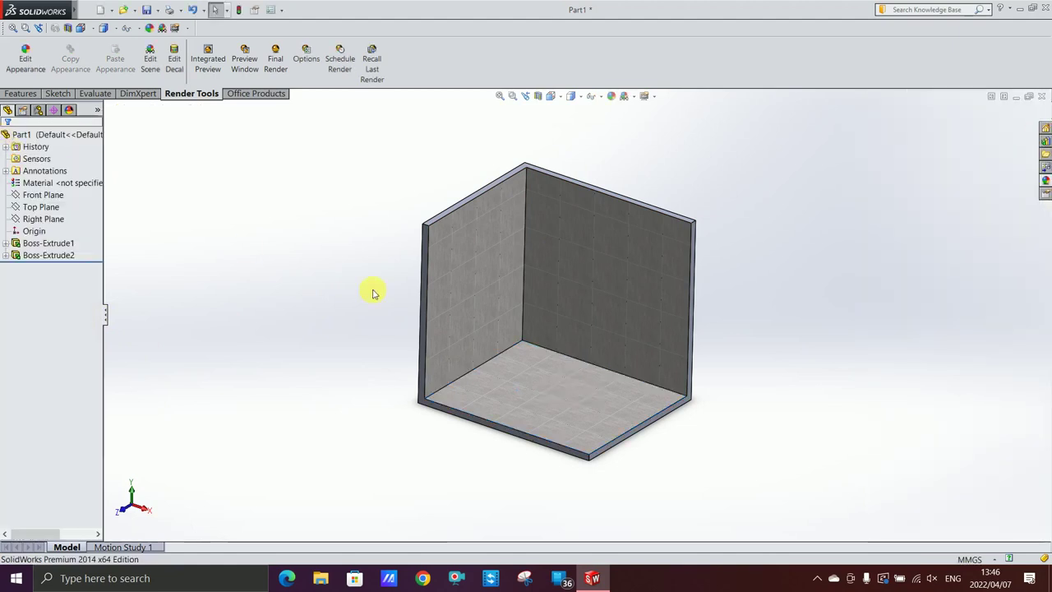
{"action": "left_click", "coordinate": [244, 59]}
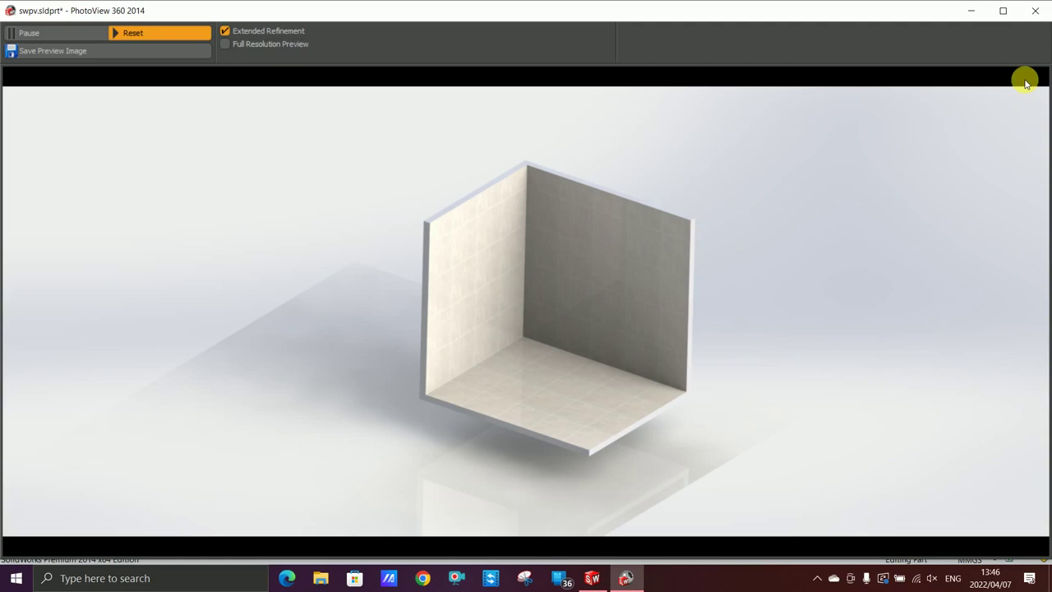
{"action": "left_click", "coordinate": [1038, 15]}
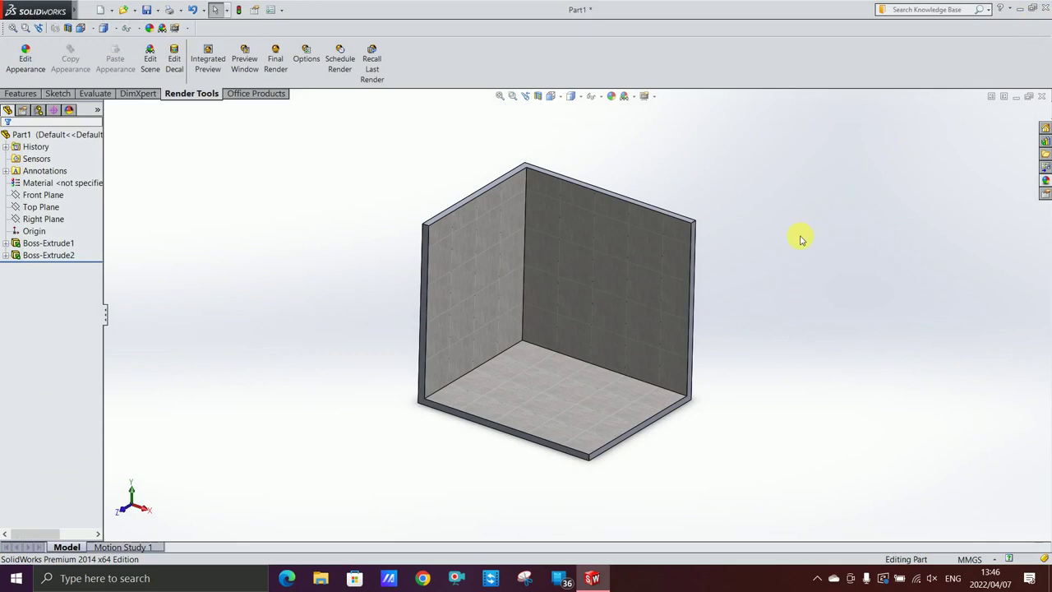